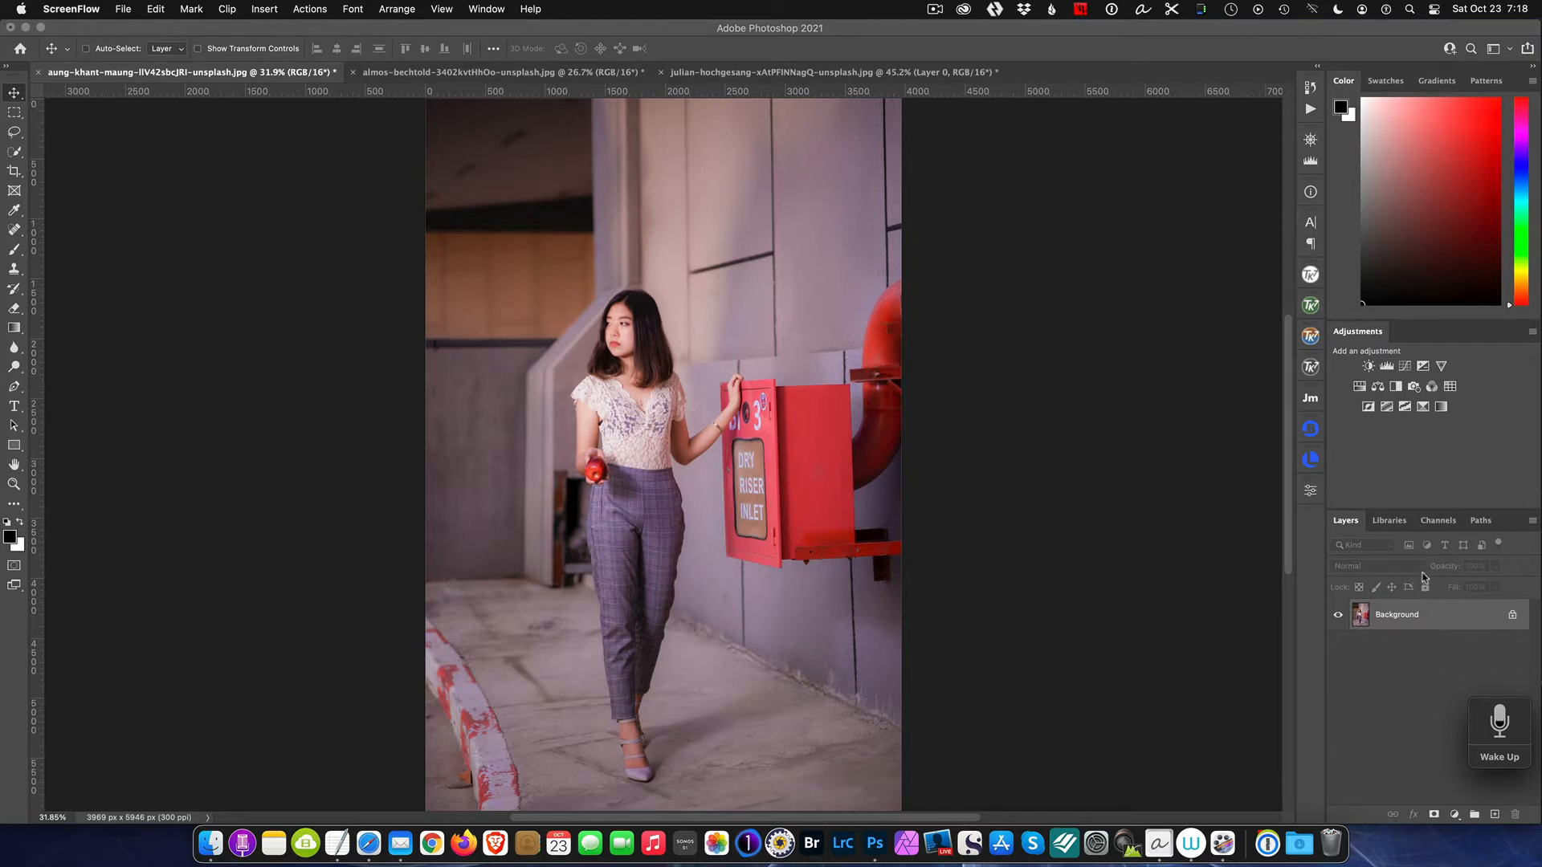
Step: Create a new group and add a Black & White adjustment layer inside it
click(1474, 815)
click(1454, 815)
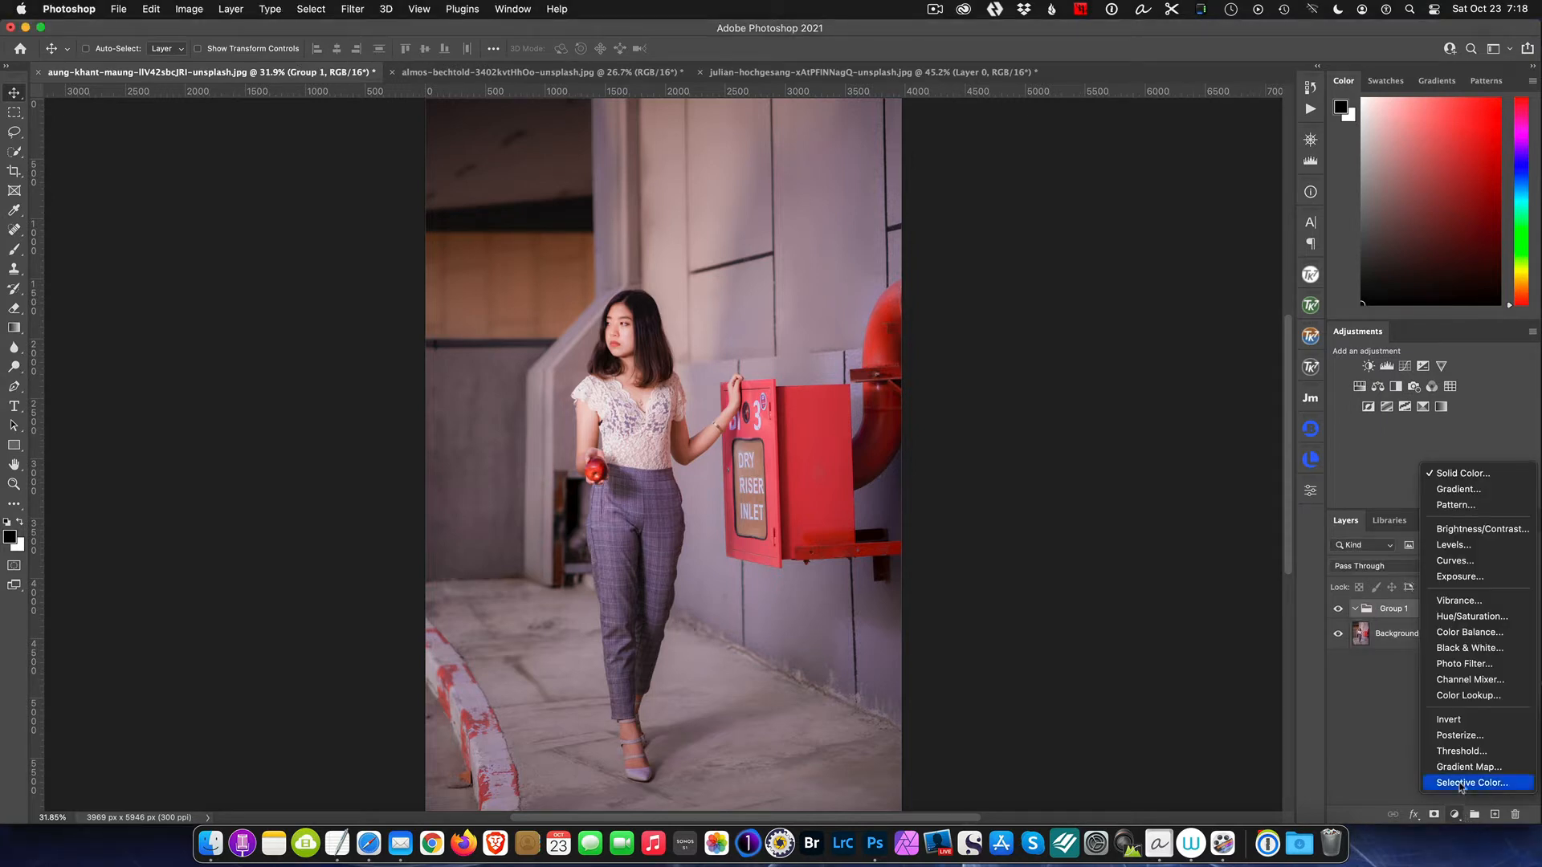
click(1464, 648)
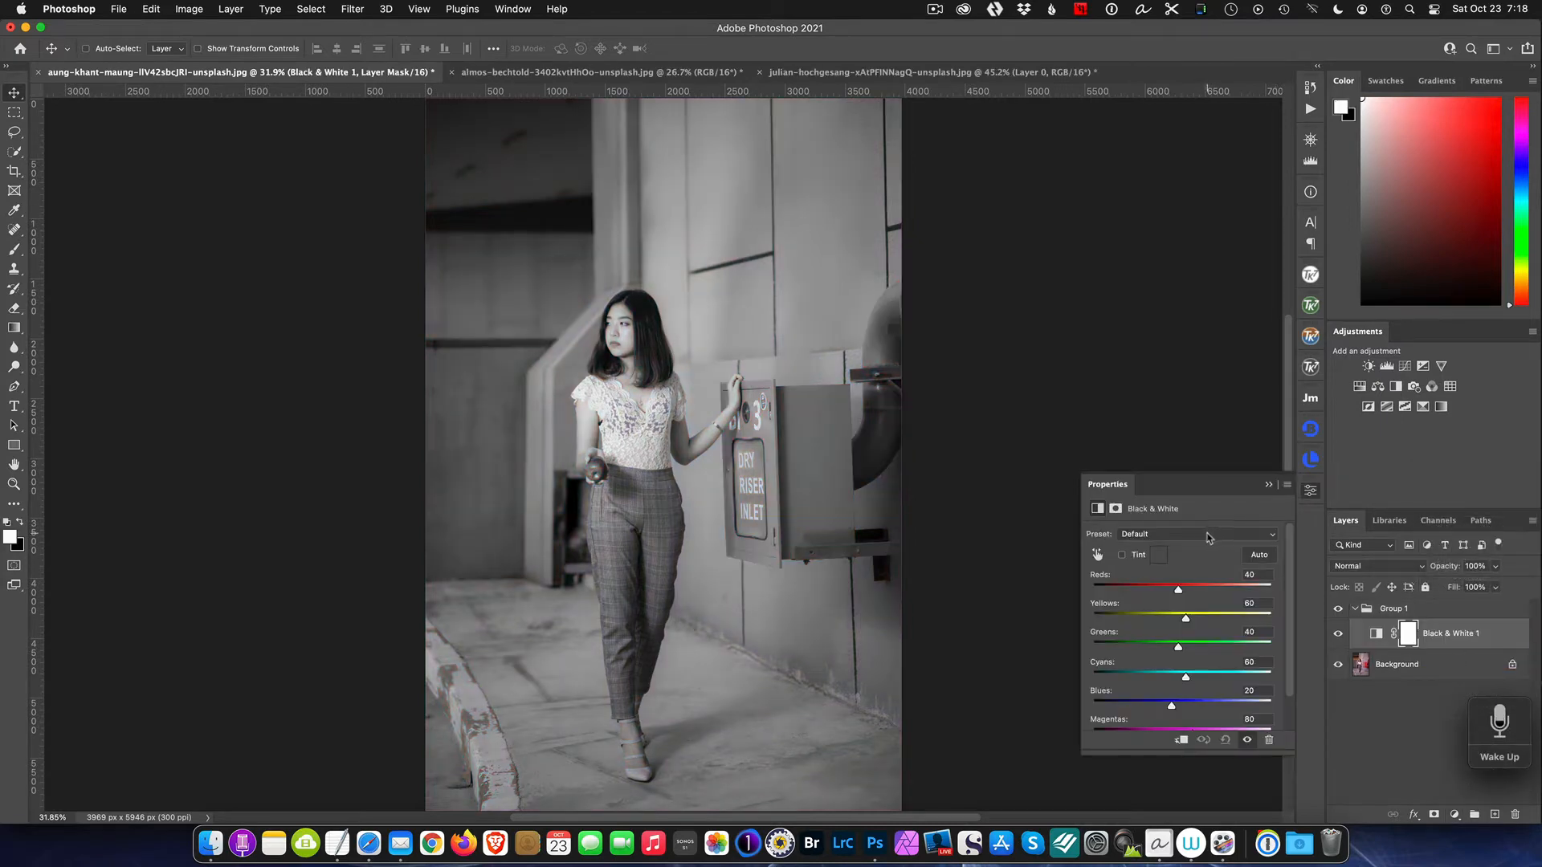
Step: Apply the High Contrast Red Filter preset to the Black & White adjustment and close its properties
click(1271, 537)
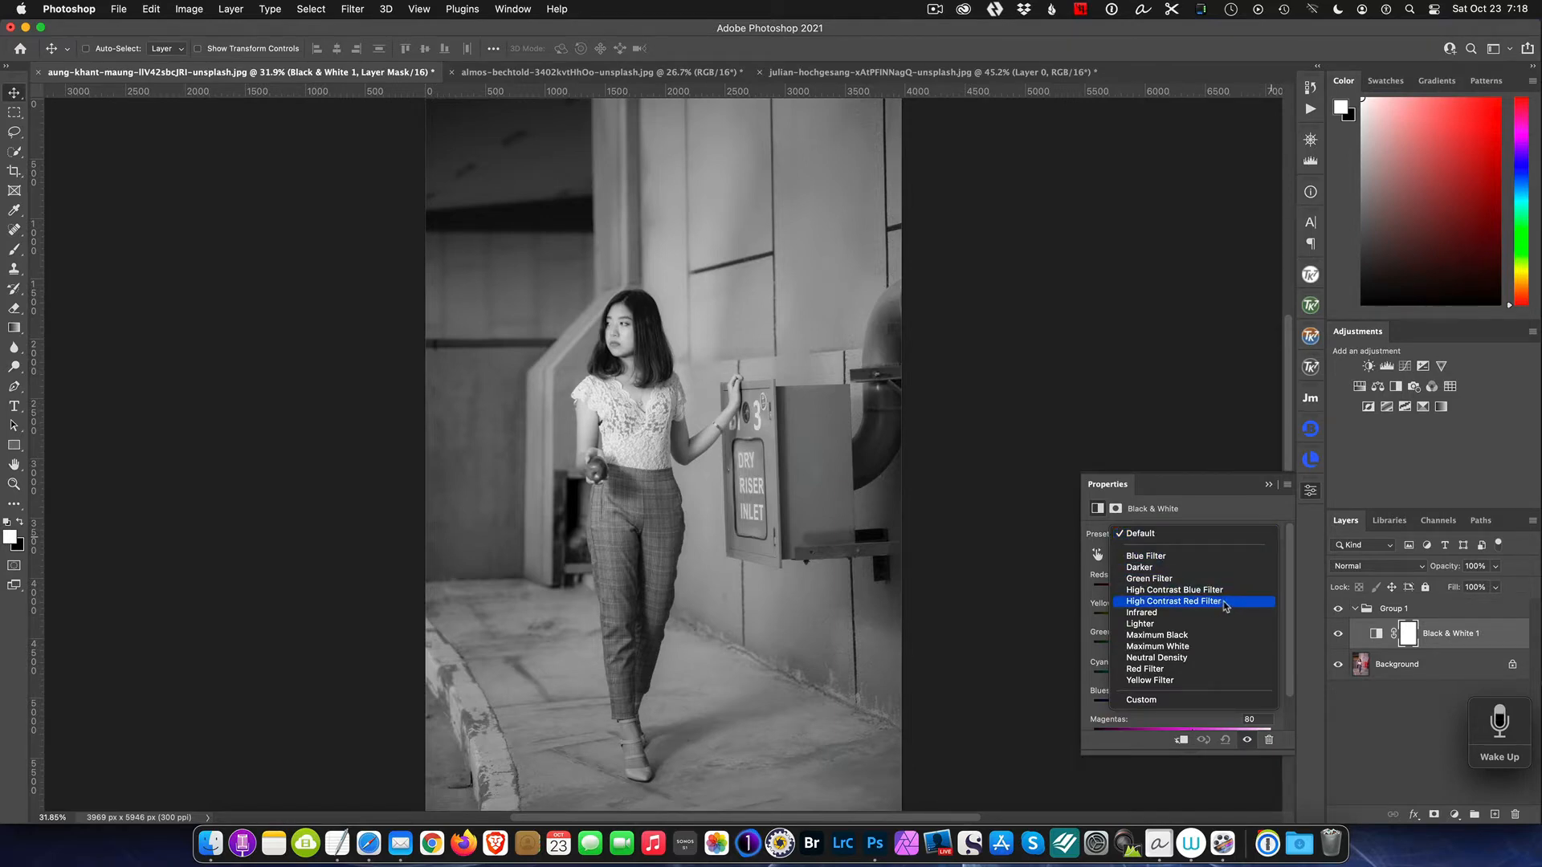
click(1173, 601)
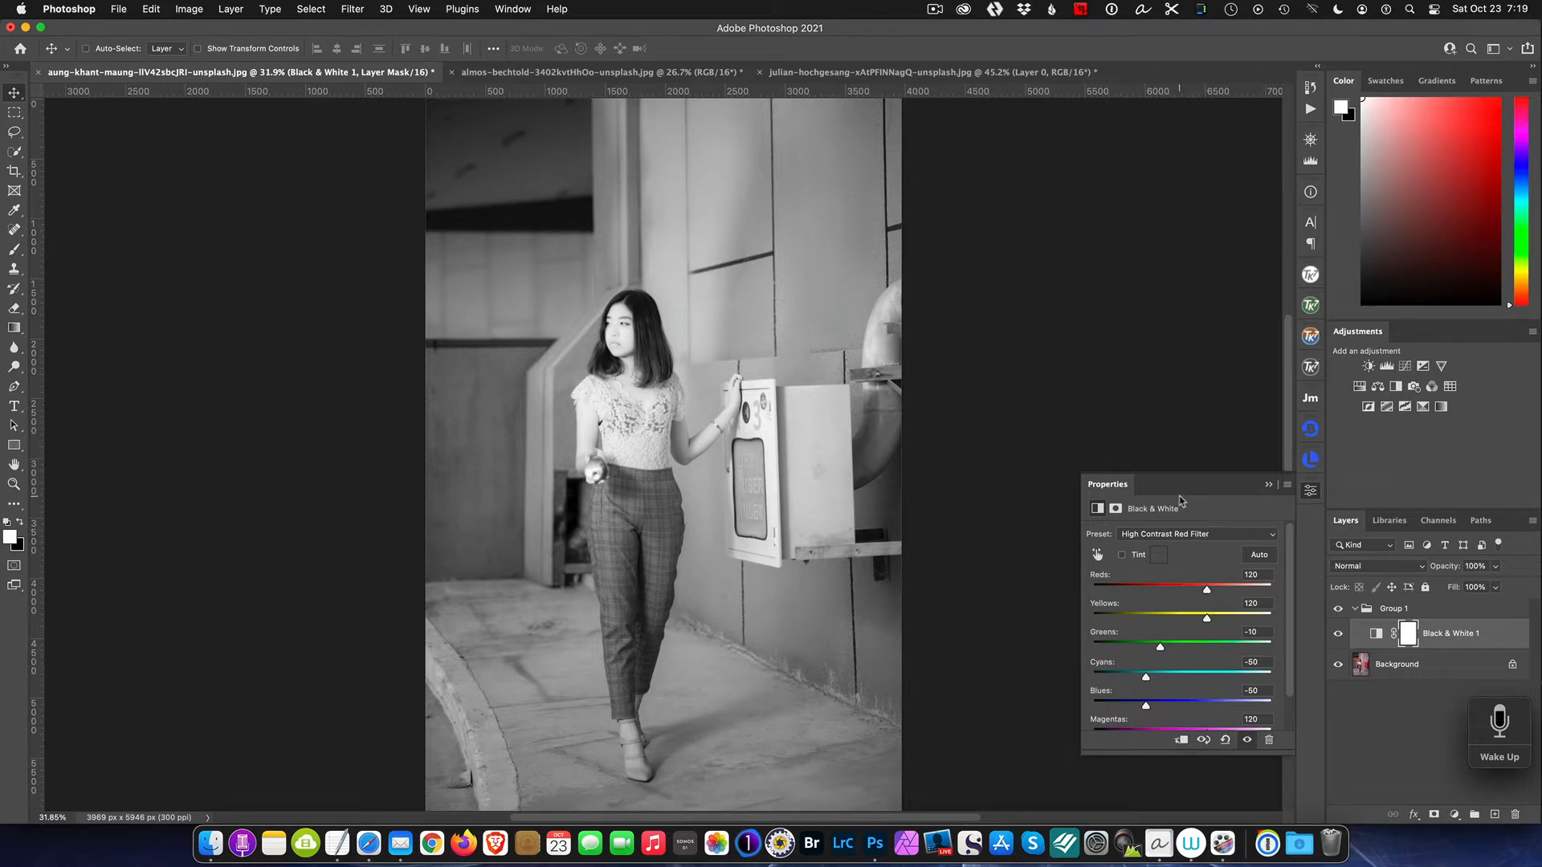
click(1268, 486)
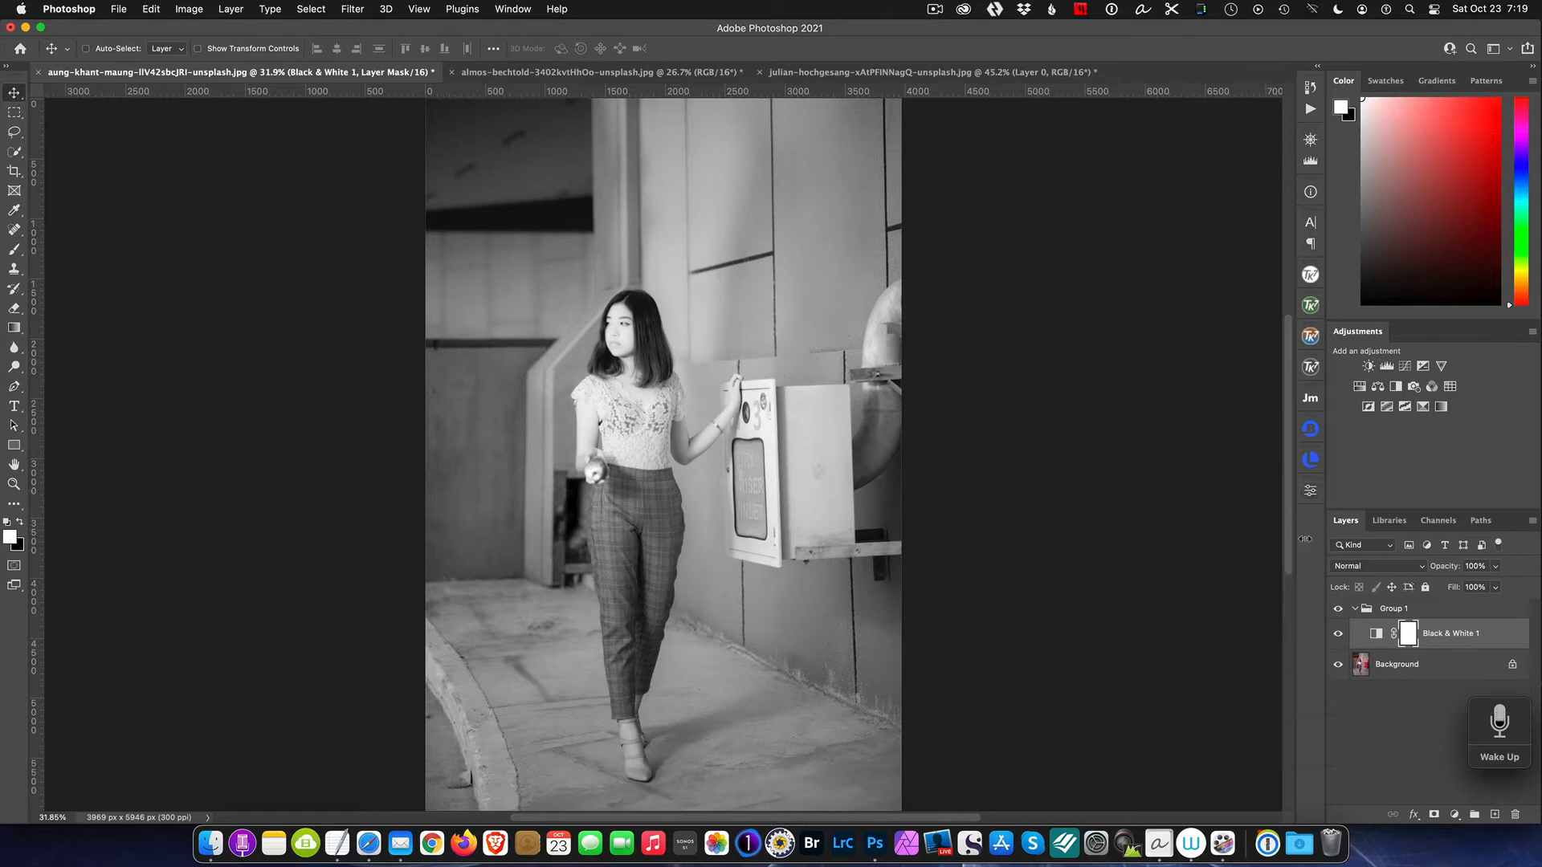
Step: Set the Black & White layer's blend mode to Multiply and toggle its visibility to compare
click(1369, 569)
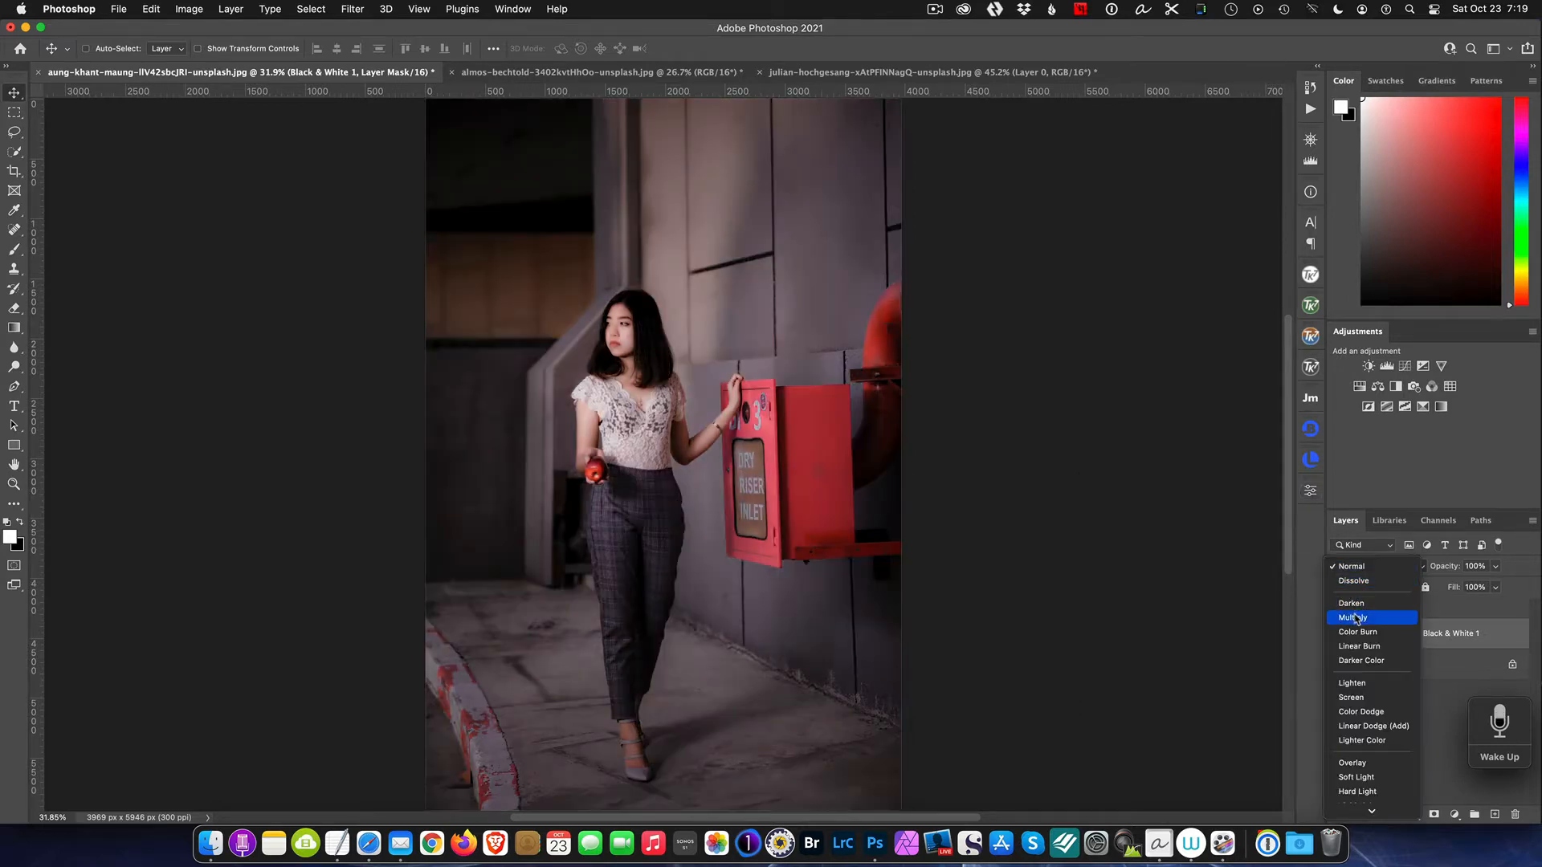
click(1356, 618)
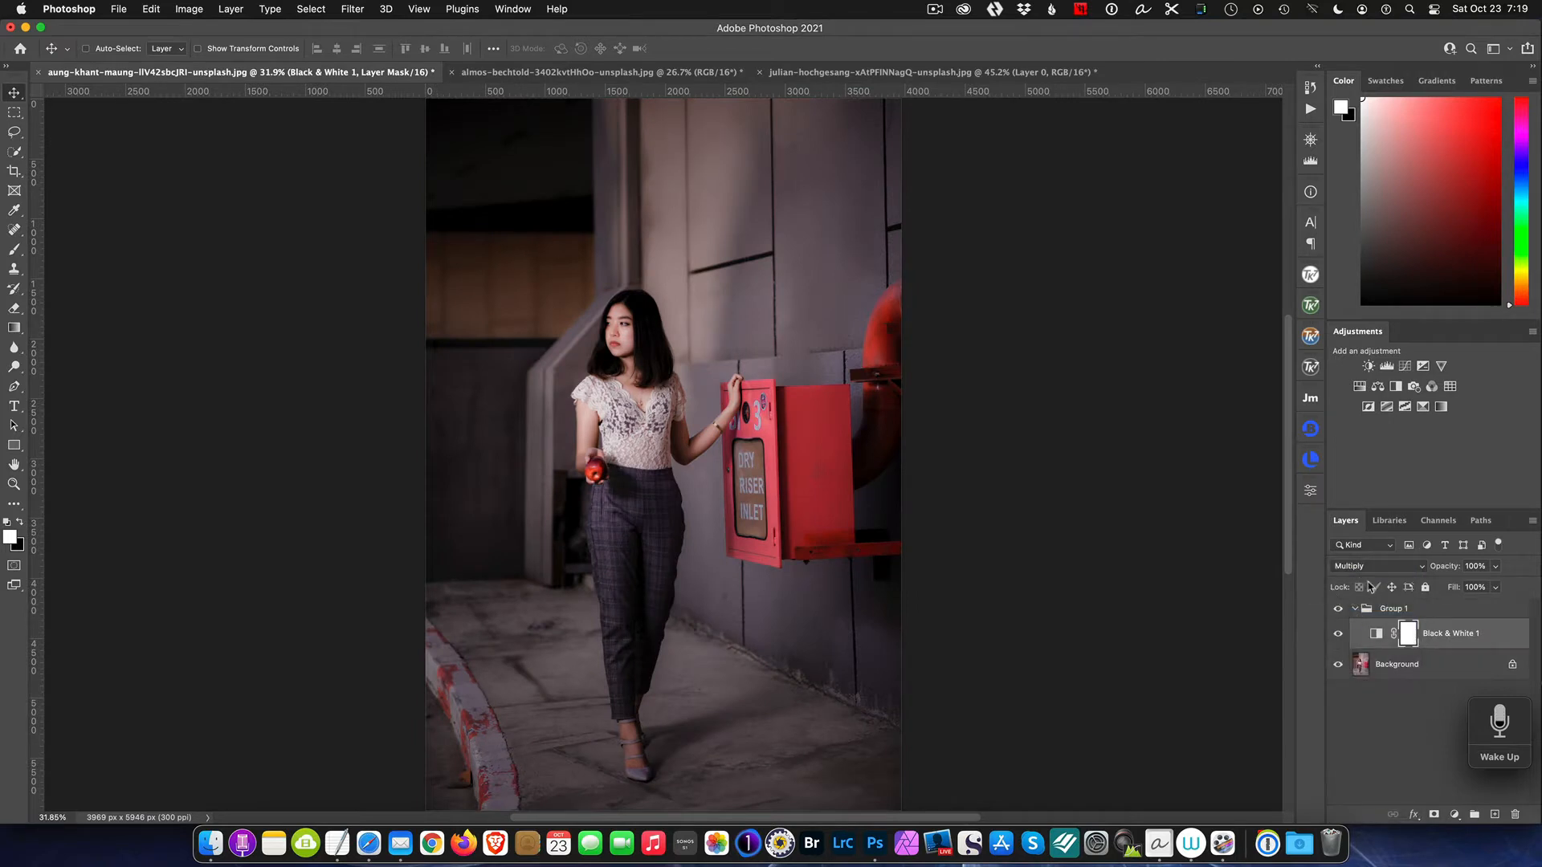
click(1336, 636)
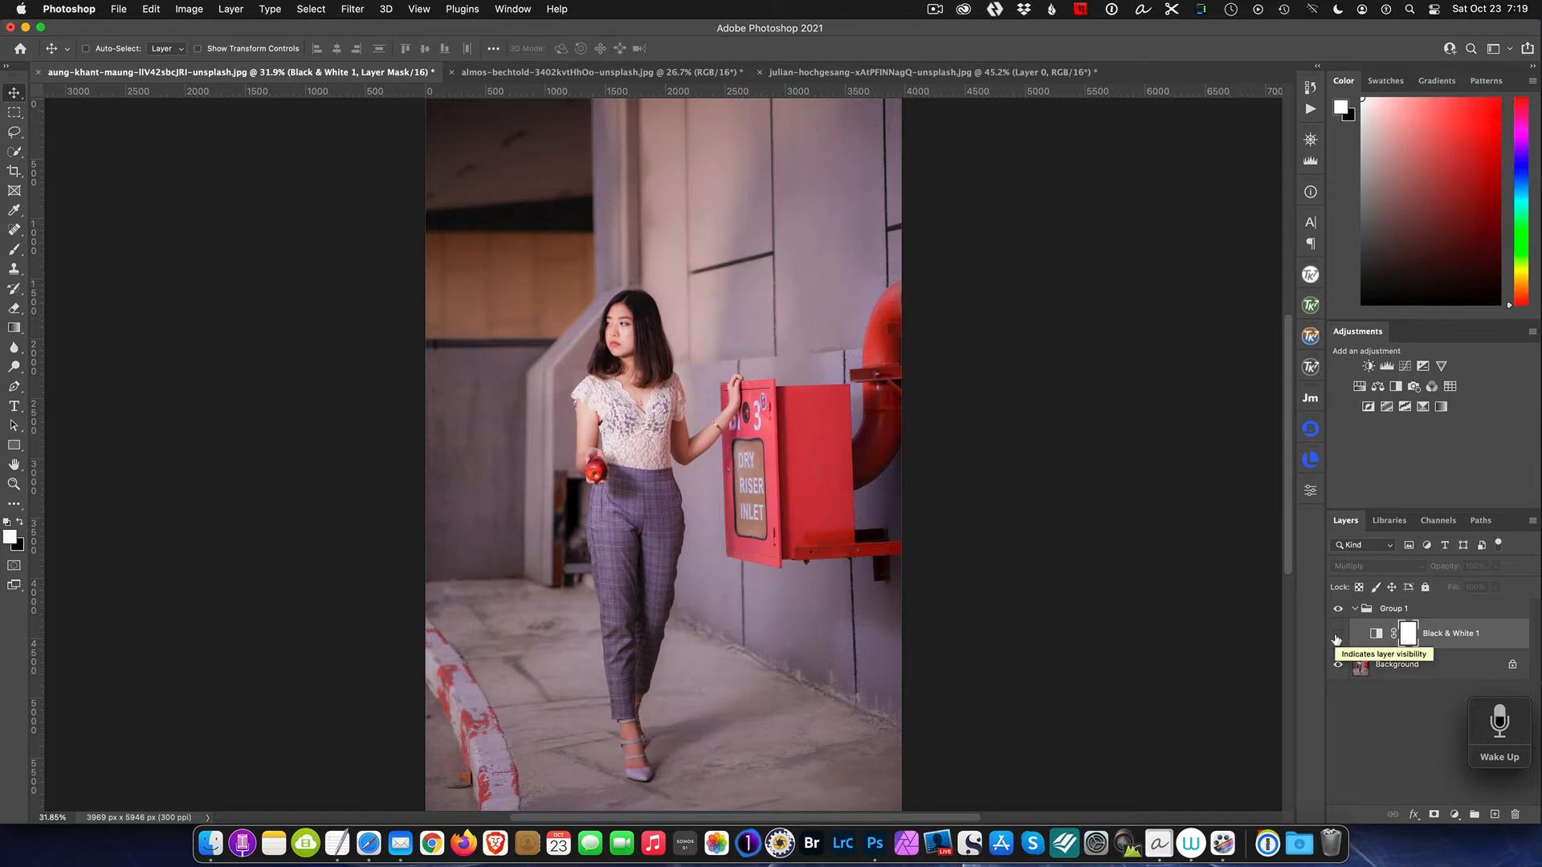
click(1337, 636)
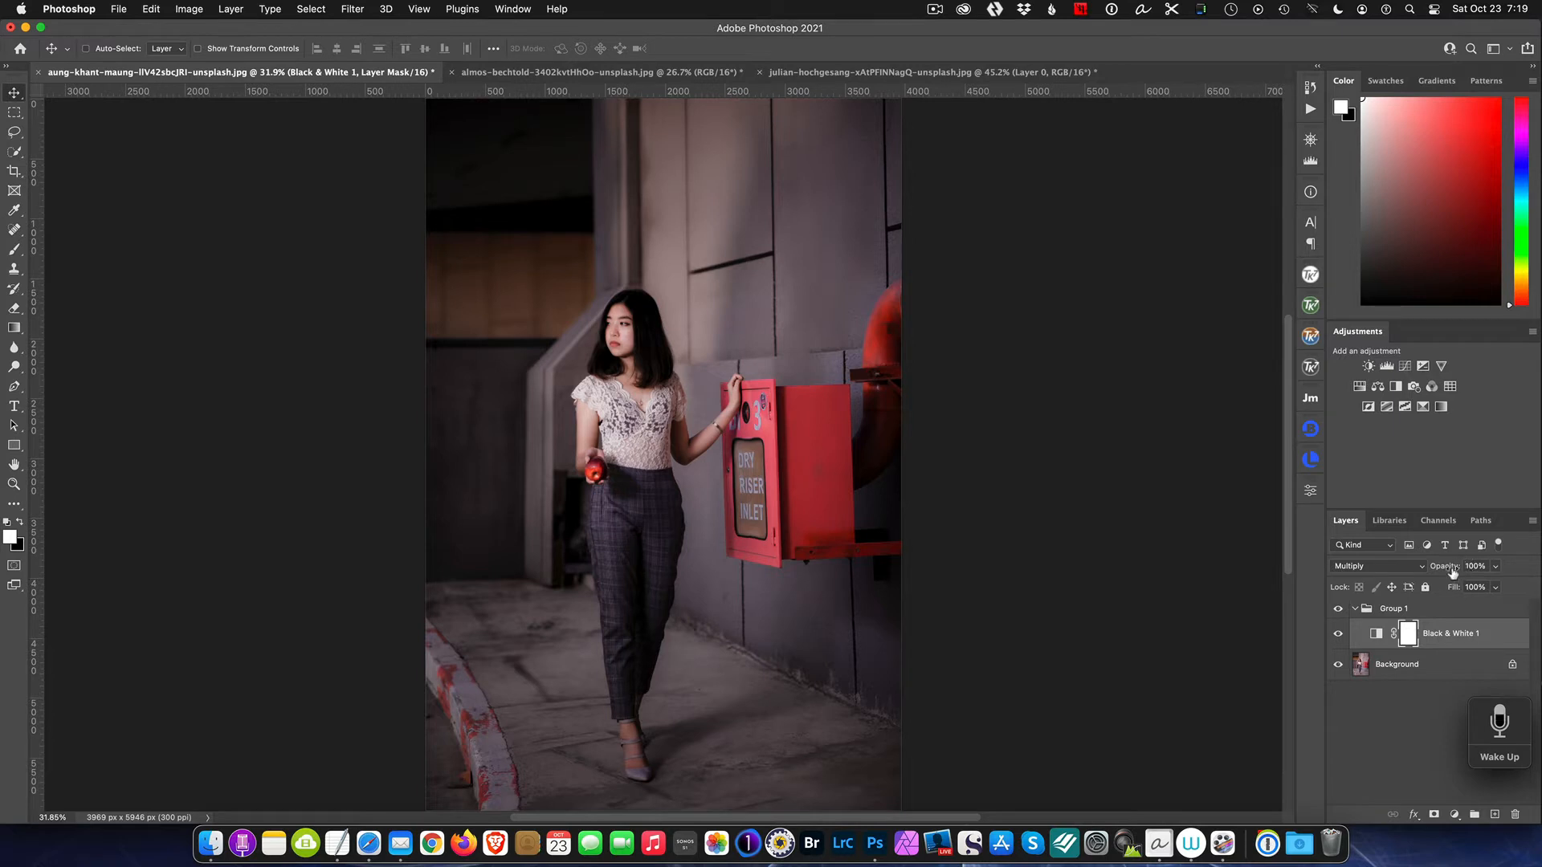
Step: Lower the Black & White layer's opacity to 68% and toggle its visibility to compare before and after
drag(1452, 573, 1428, 573)
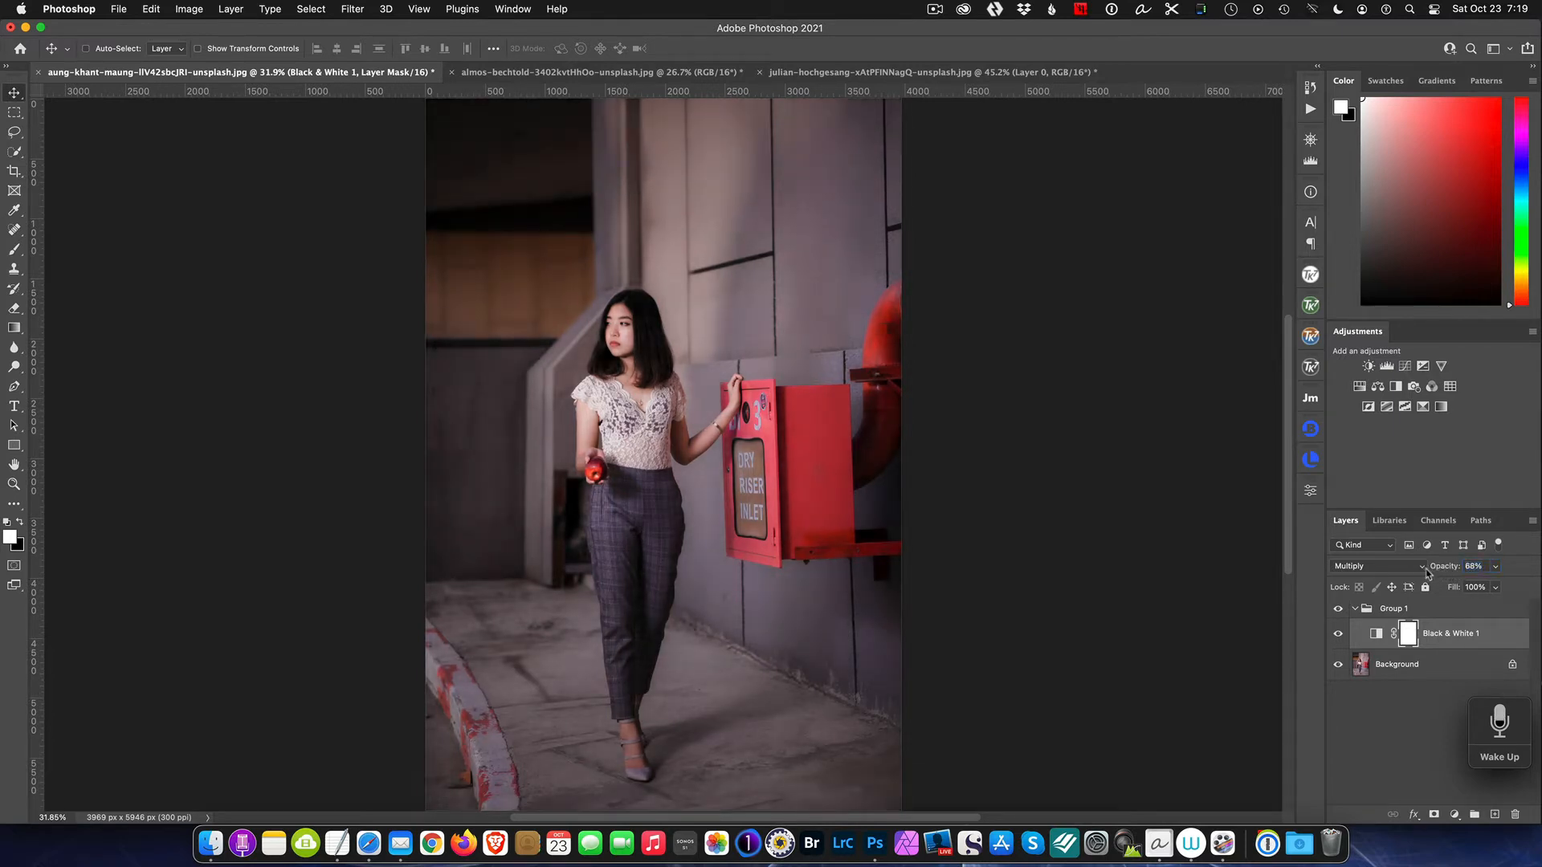
click(1340, 635)
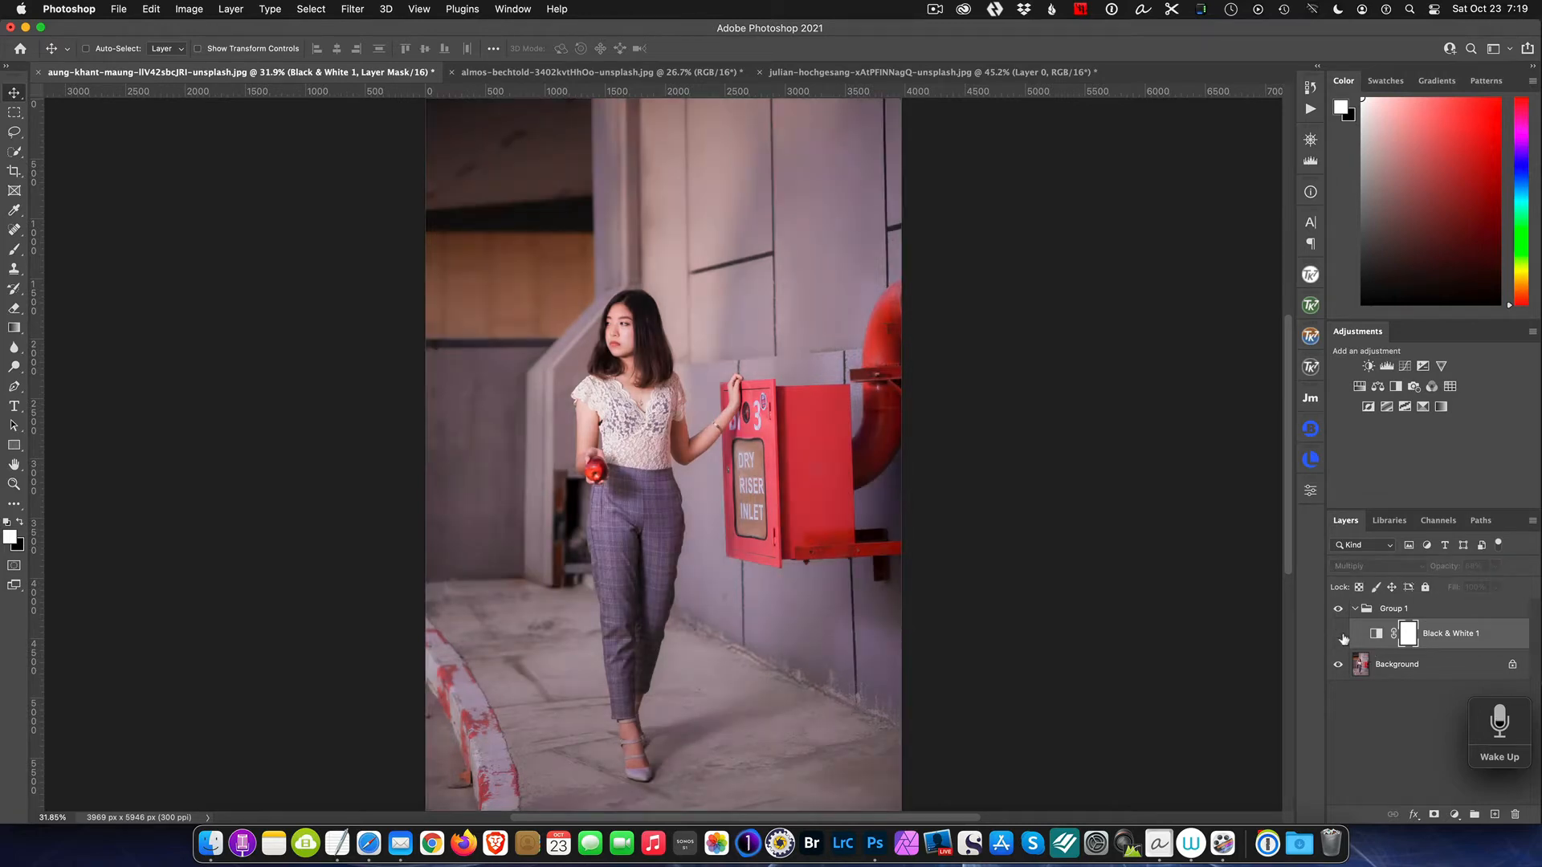
click(1339, 635)
click(1338, 635)
click(1339, 634)
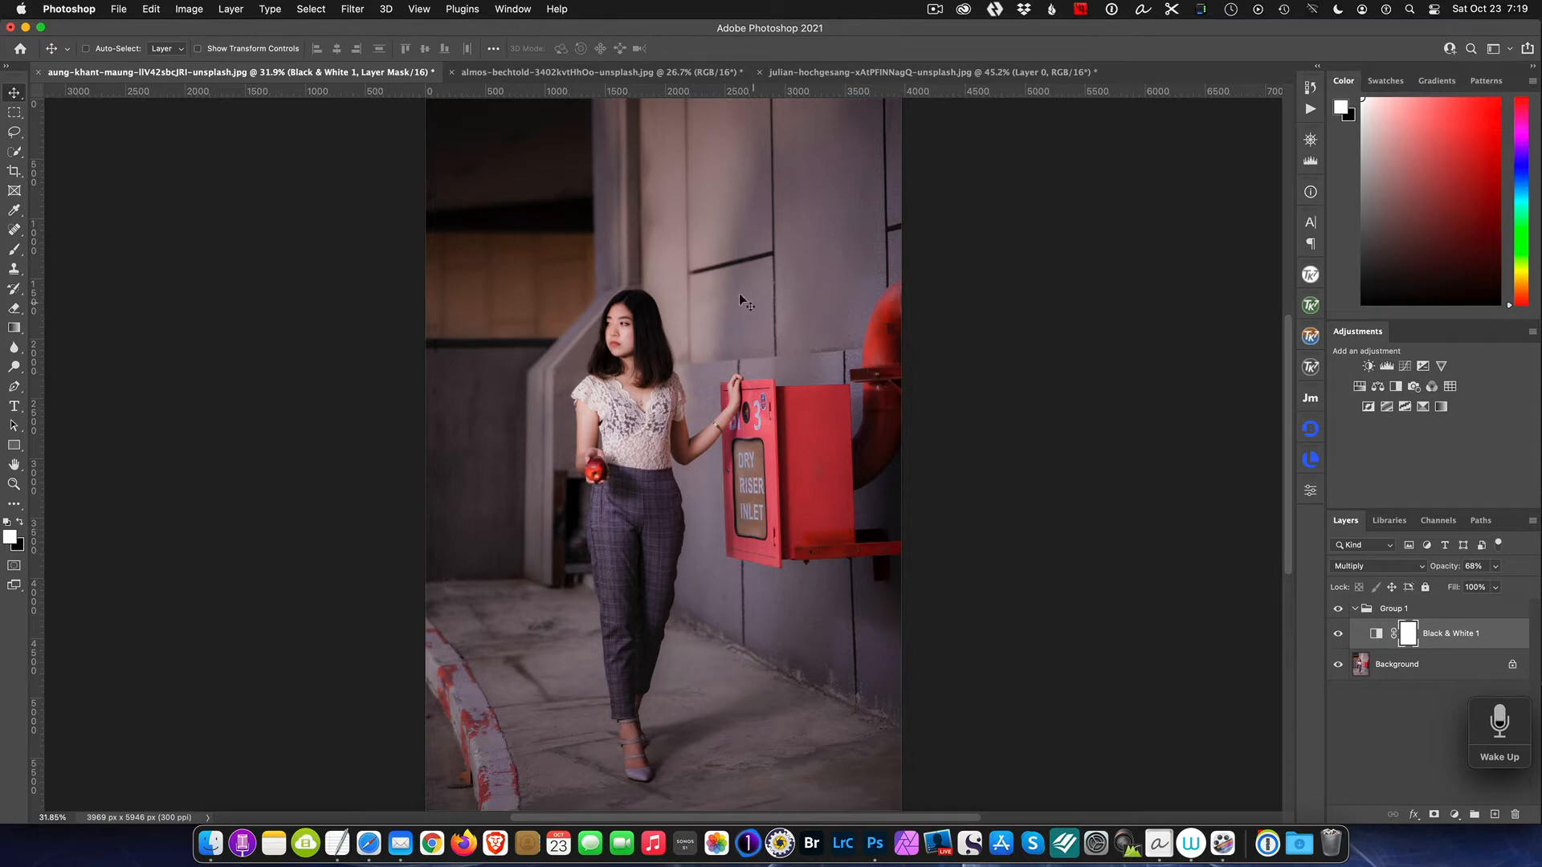
Step: Switch to the portrait photo and add a Solid Color fill layer
click(639, 74)
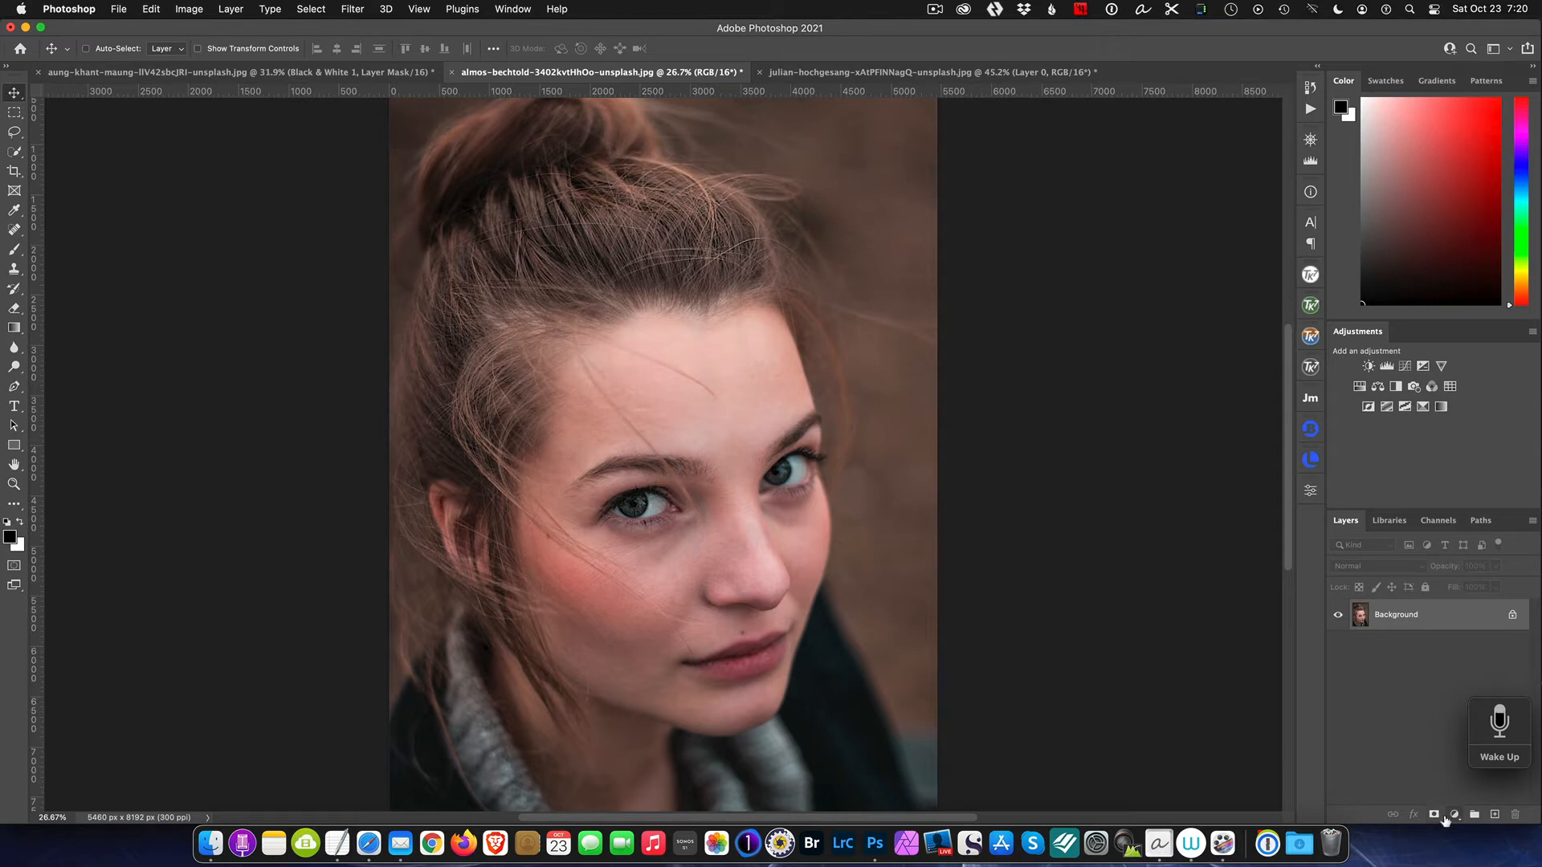
click(1454, 815)
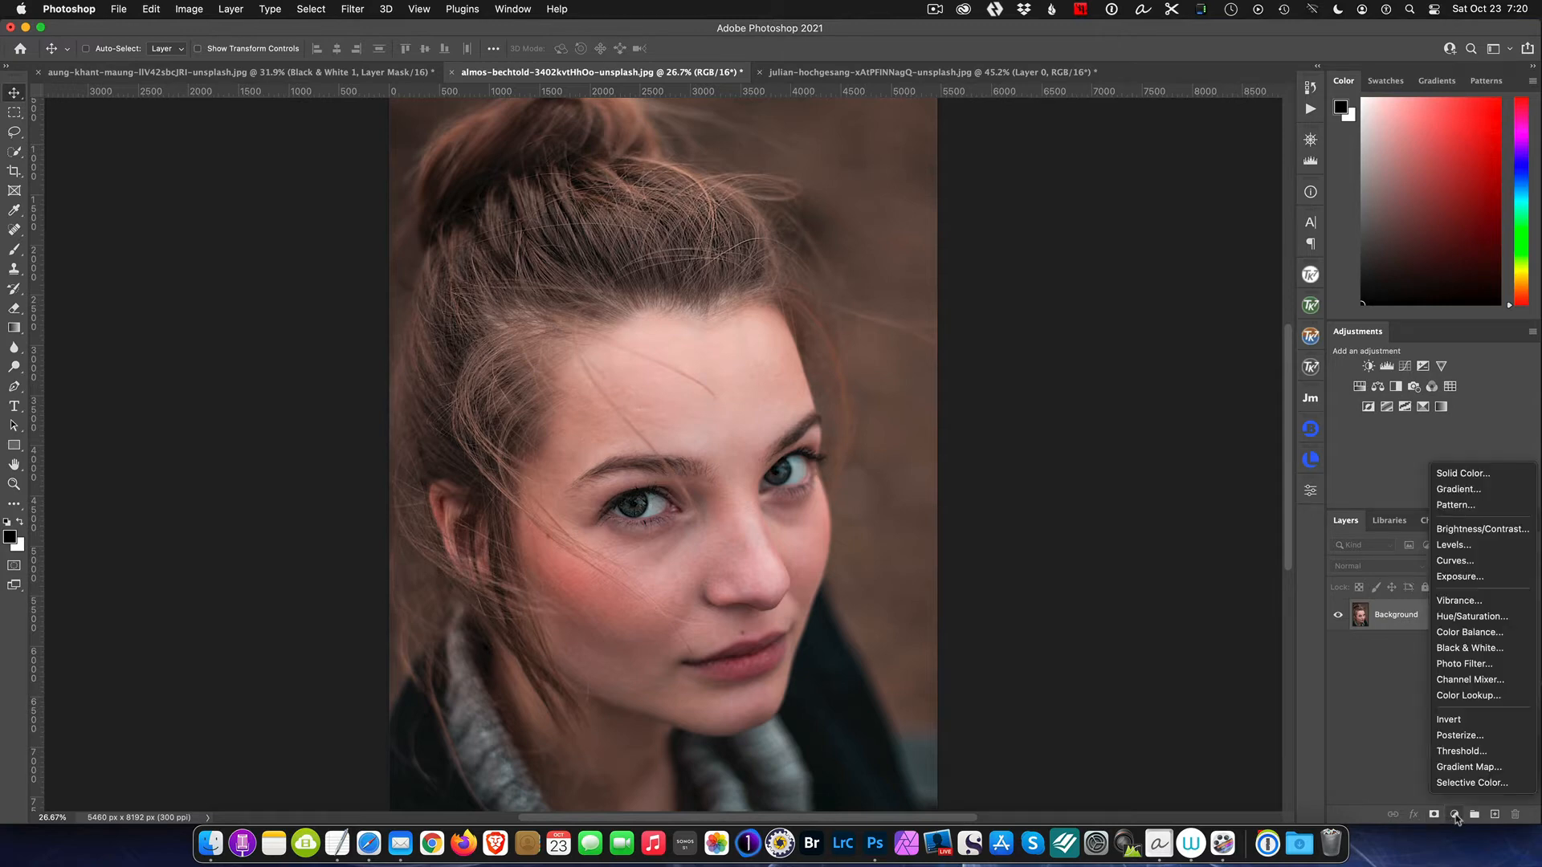
click(1472, 481)
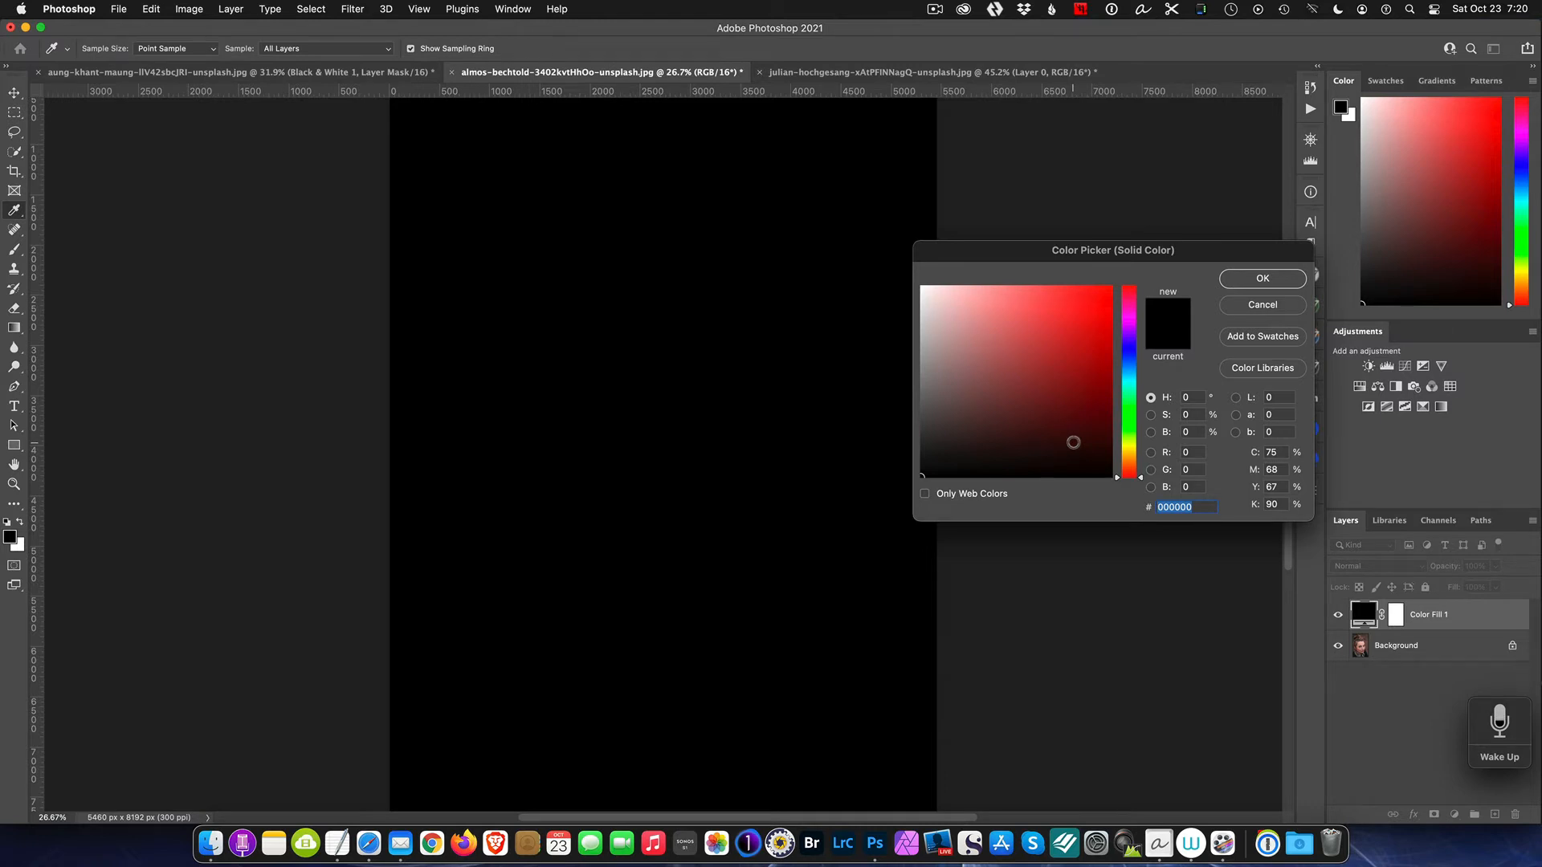
Step: Set the fill color to hex 2d2d2d and confirm the color picker
drag(1200, 507, 1136, 501)
text(2d)
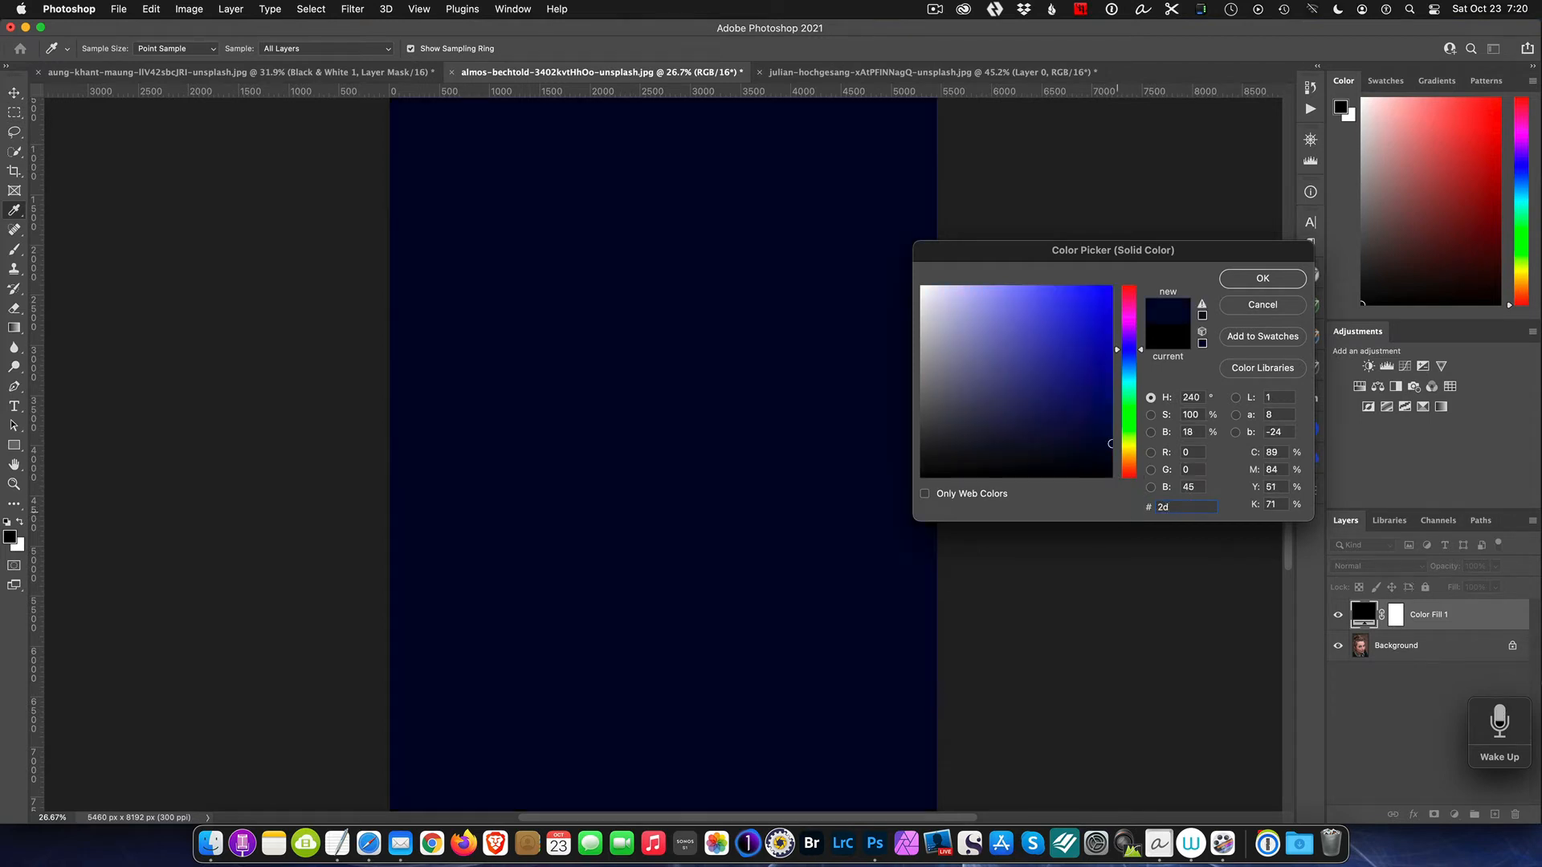
text(2d)
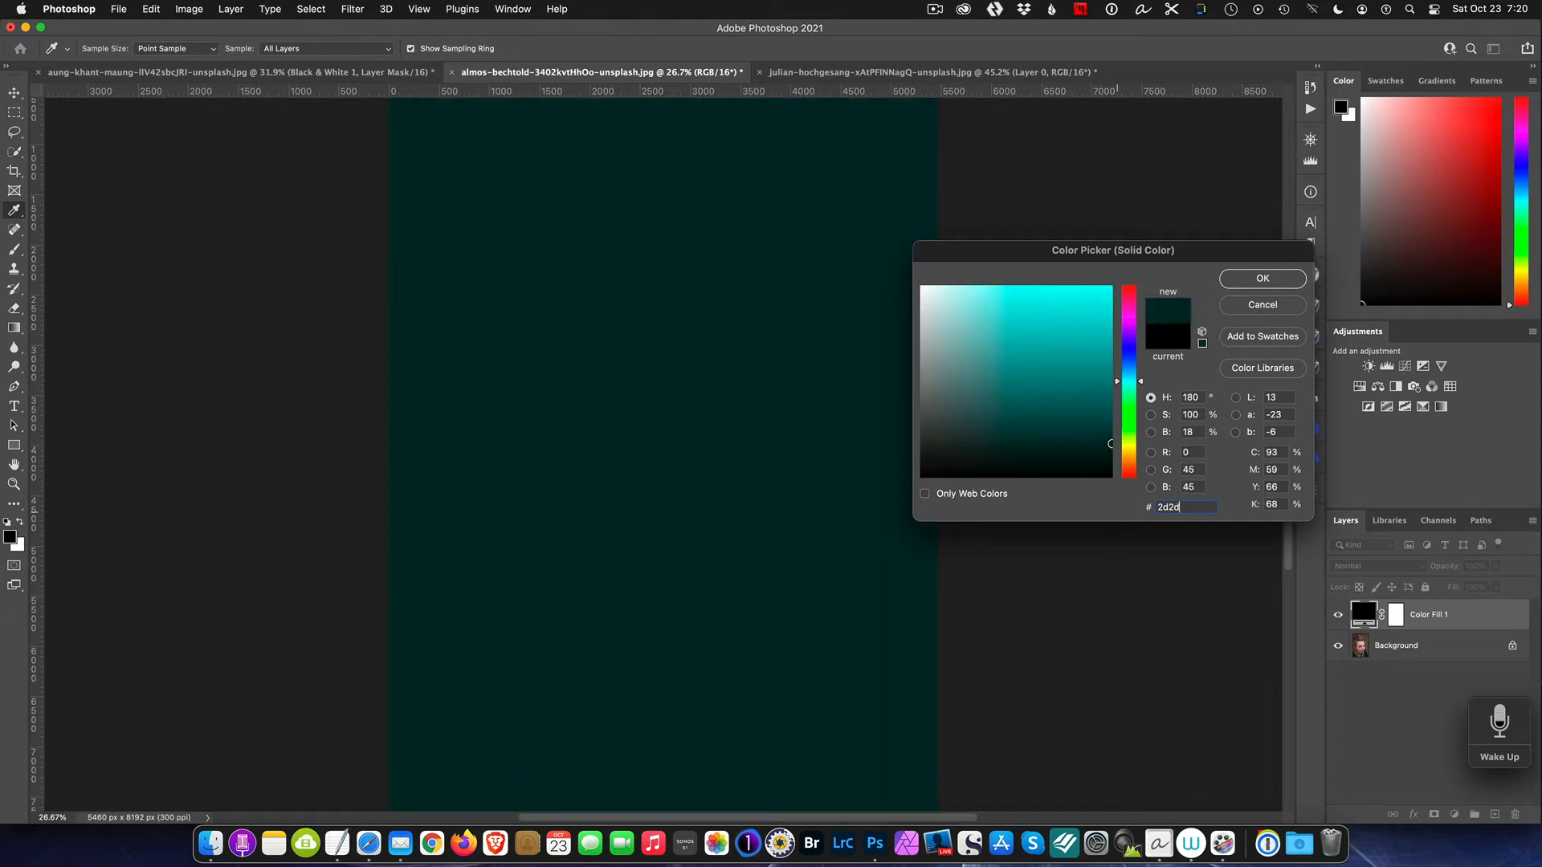
text(2d)
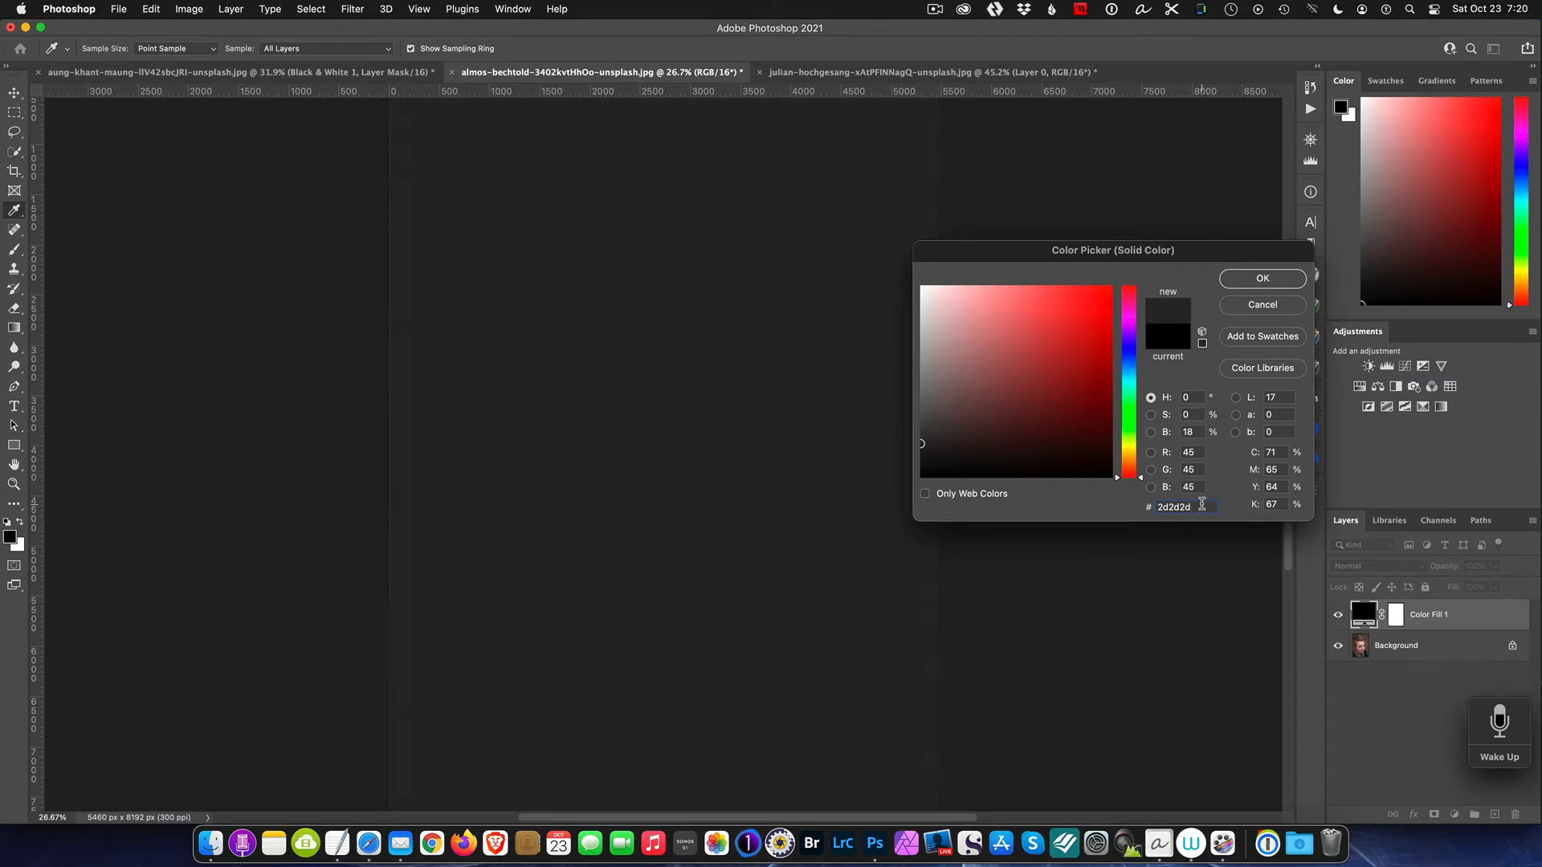
click(1249, 280)
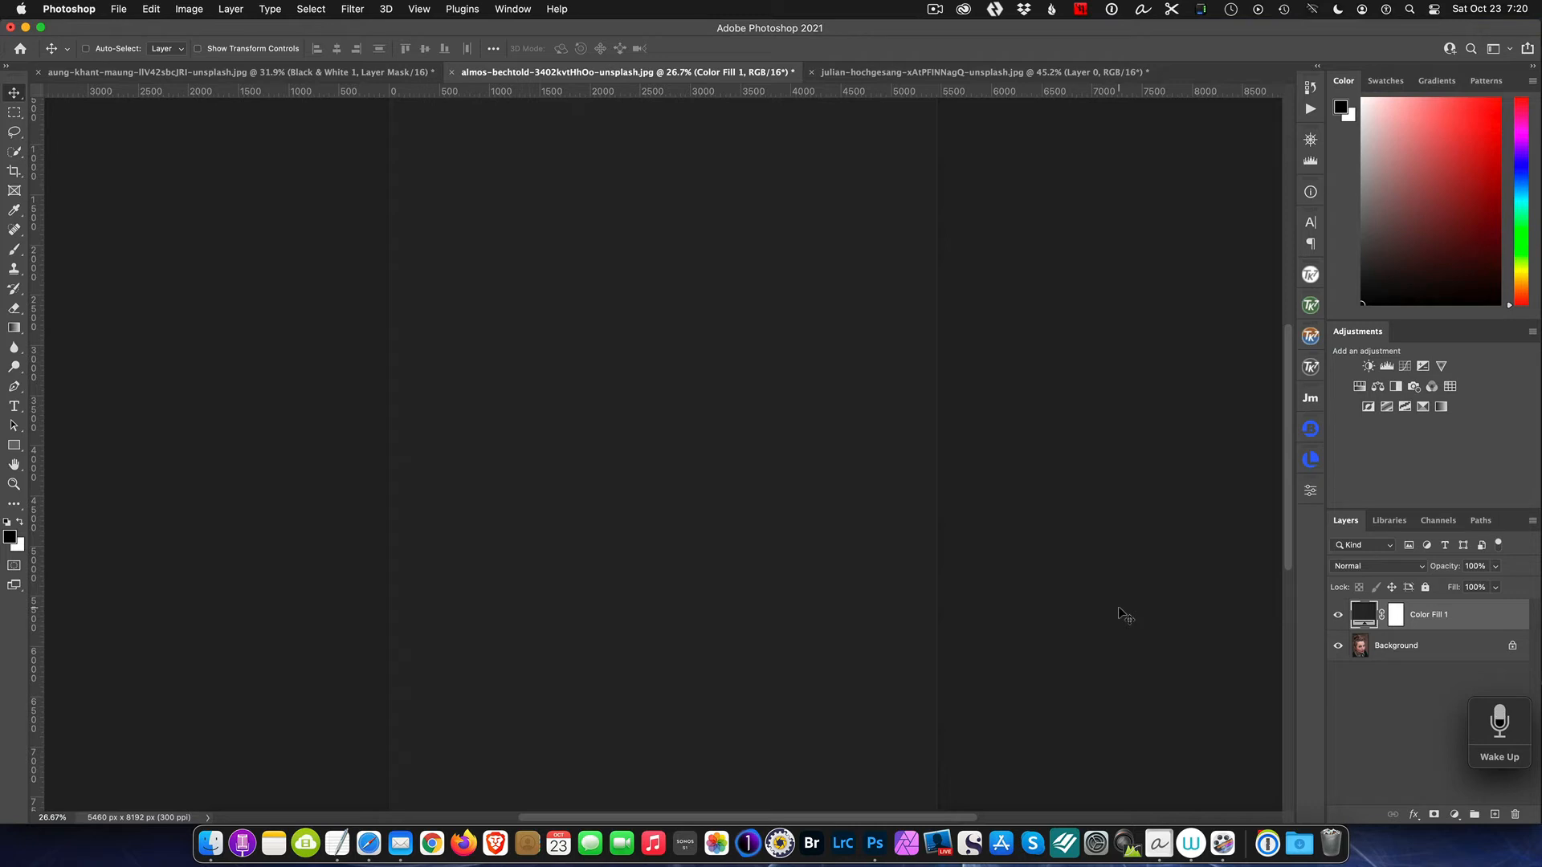
Step: In the fill layer's blending options, move the Underlying Layer highlight slider to 0 and confirm
double_click(1492, 616)
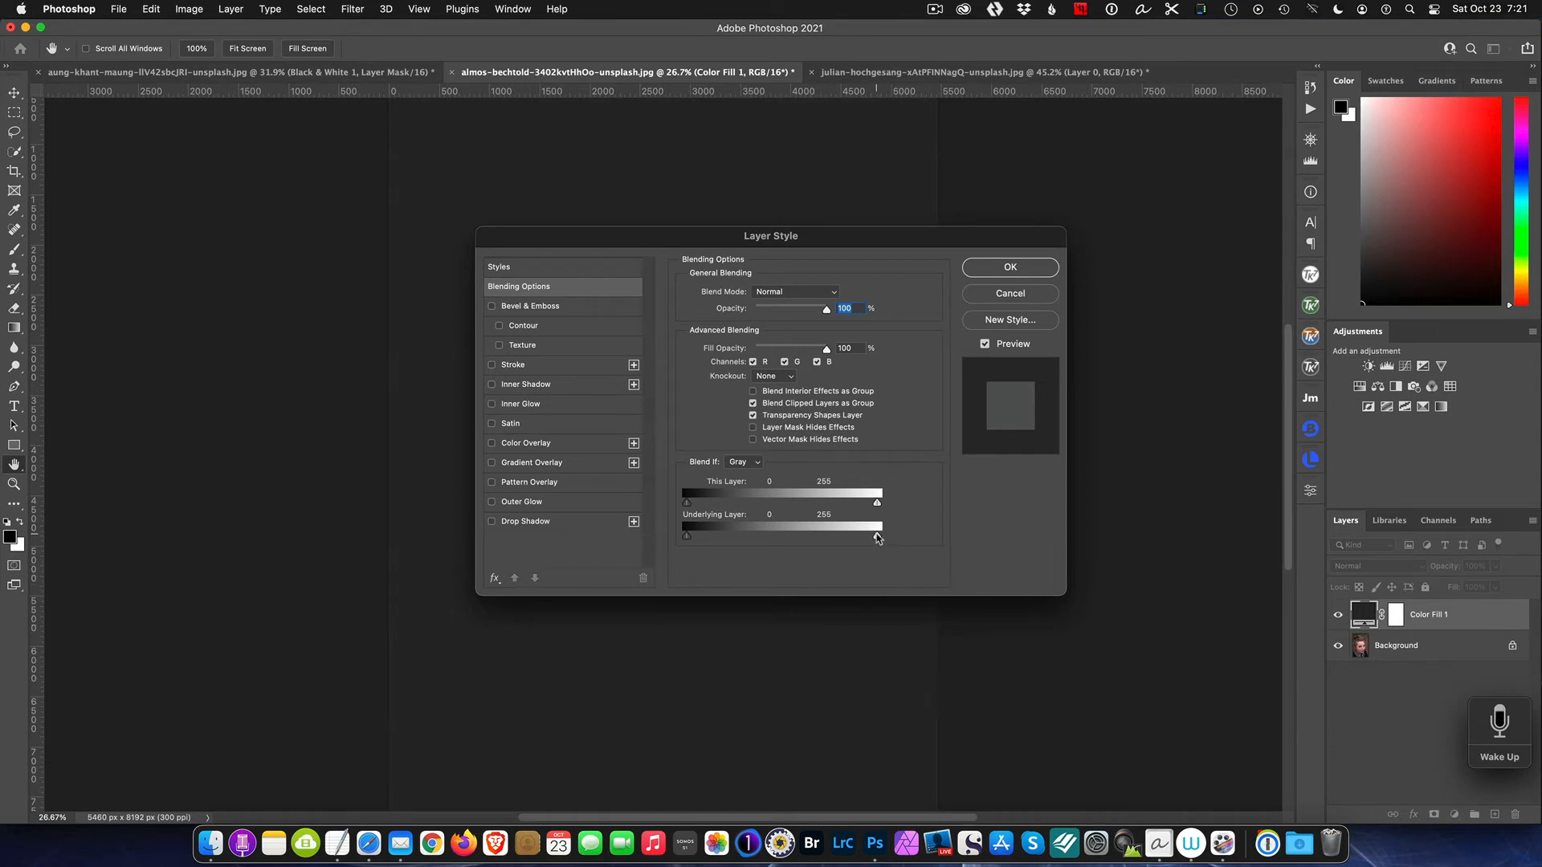
drag(878, 539, 929, 548)
alt+drag(873, 538, 664, 535)
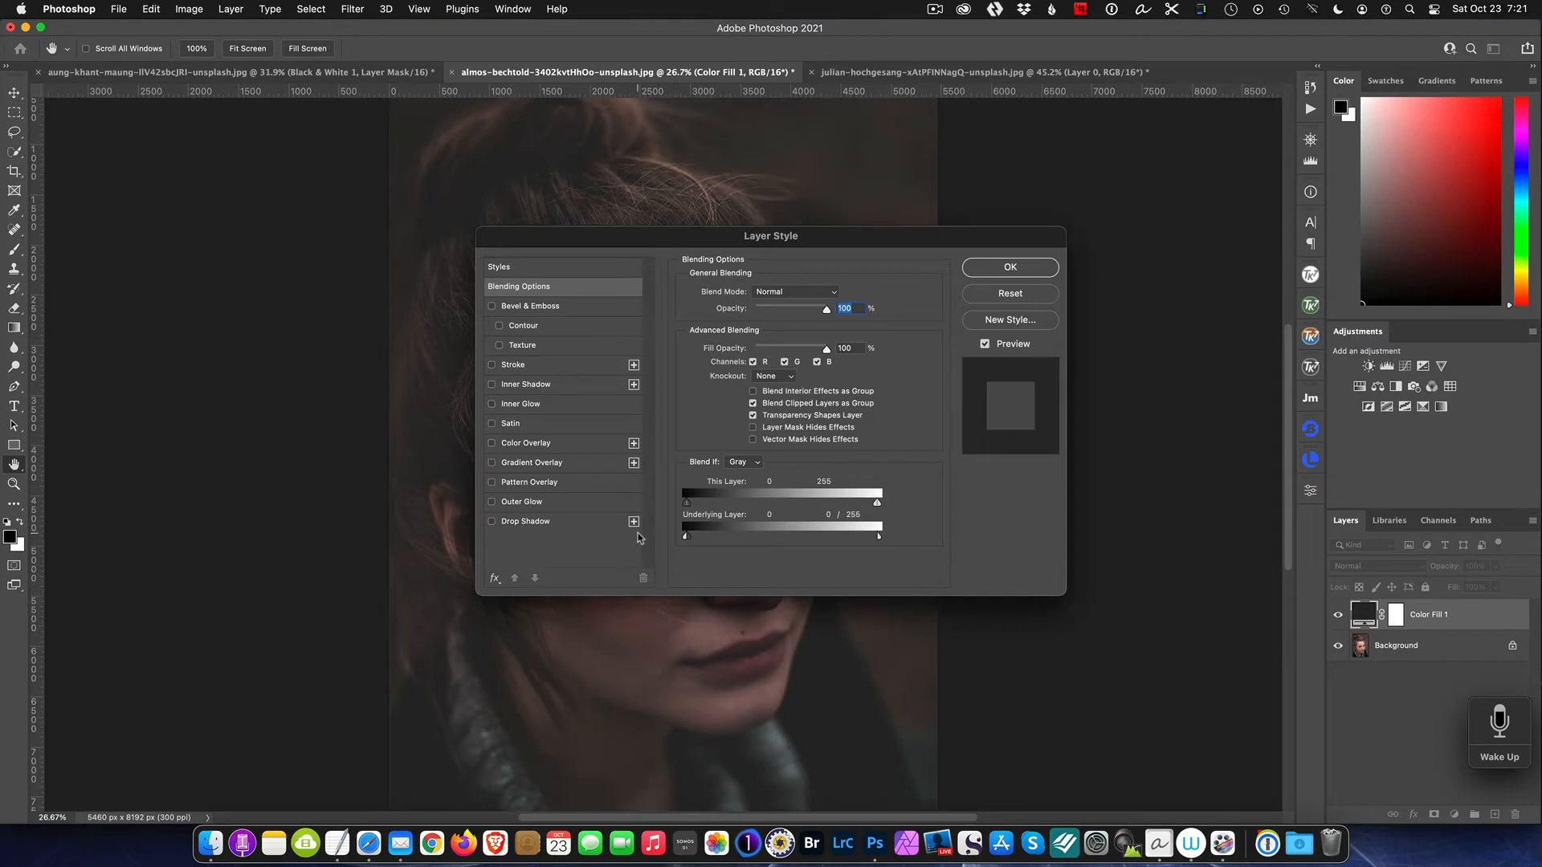
click(1009, 267)
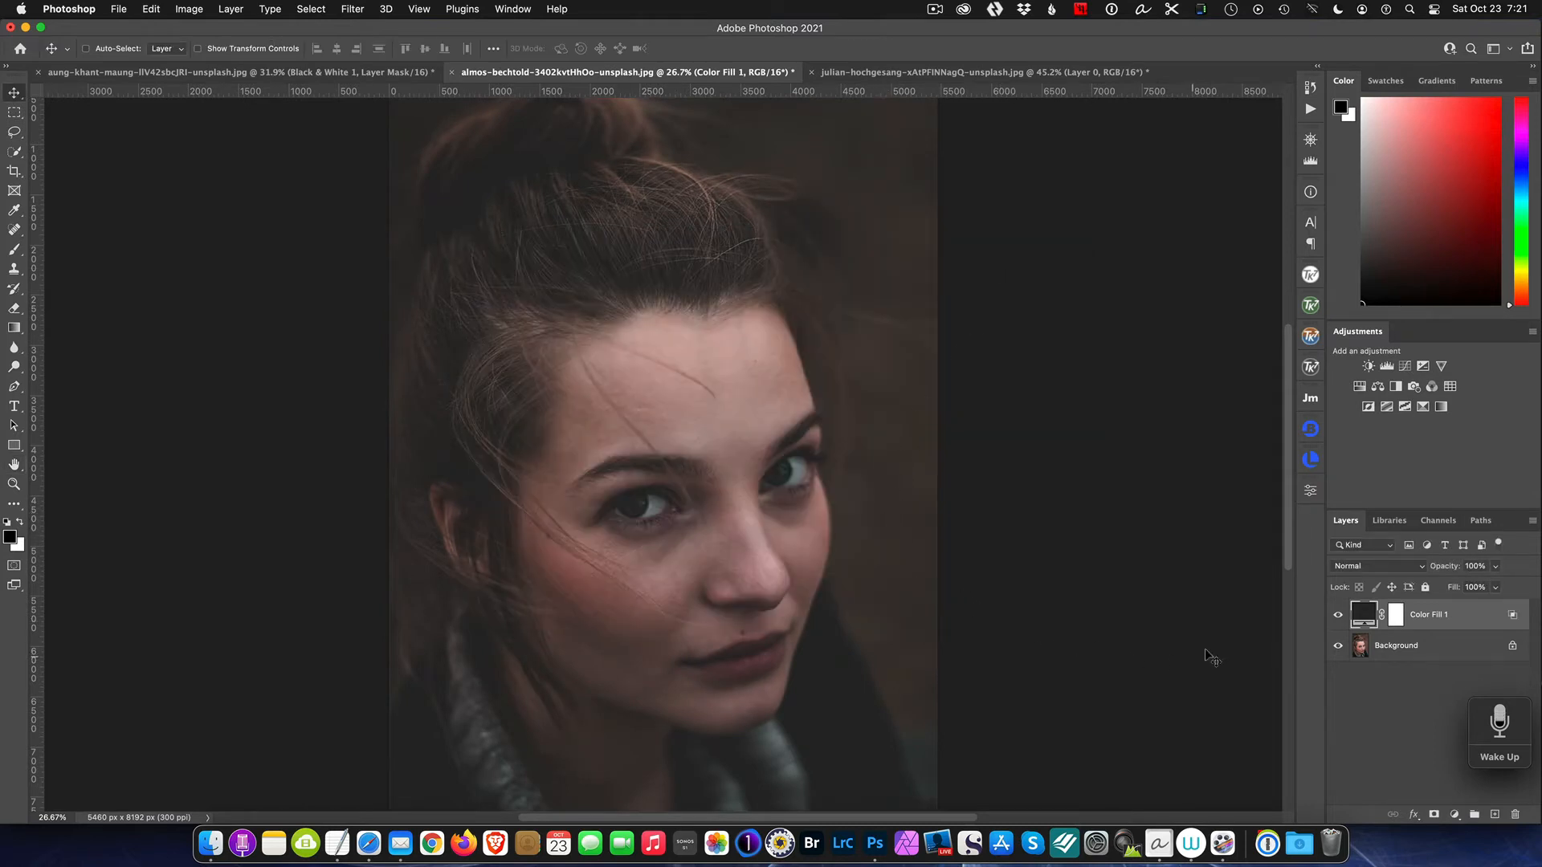
Step: Lower the Color Fill layer's opacity to 59%, toggling its visibility to compare
click(1337, 619)
click(1337, 618)
drag(1456, 571, 1425, 594)
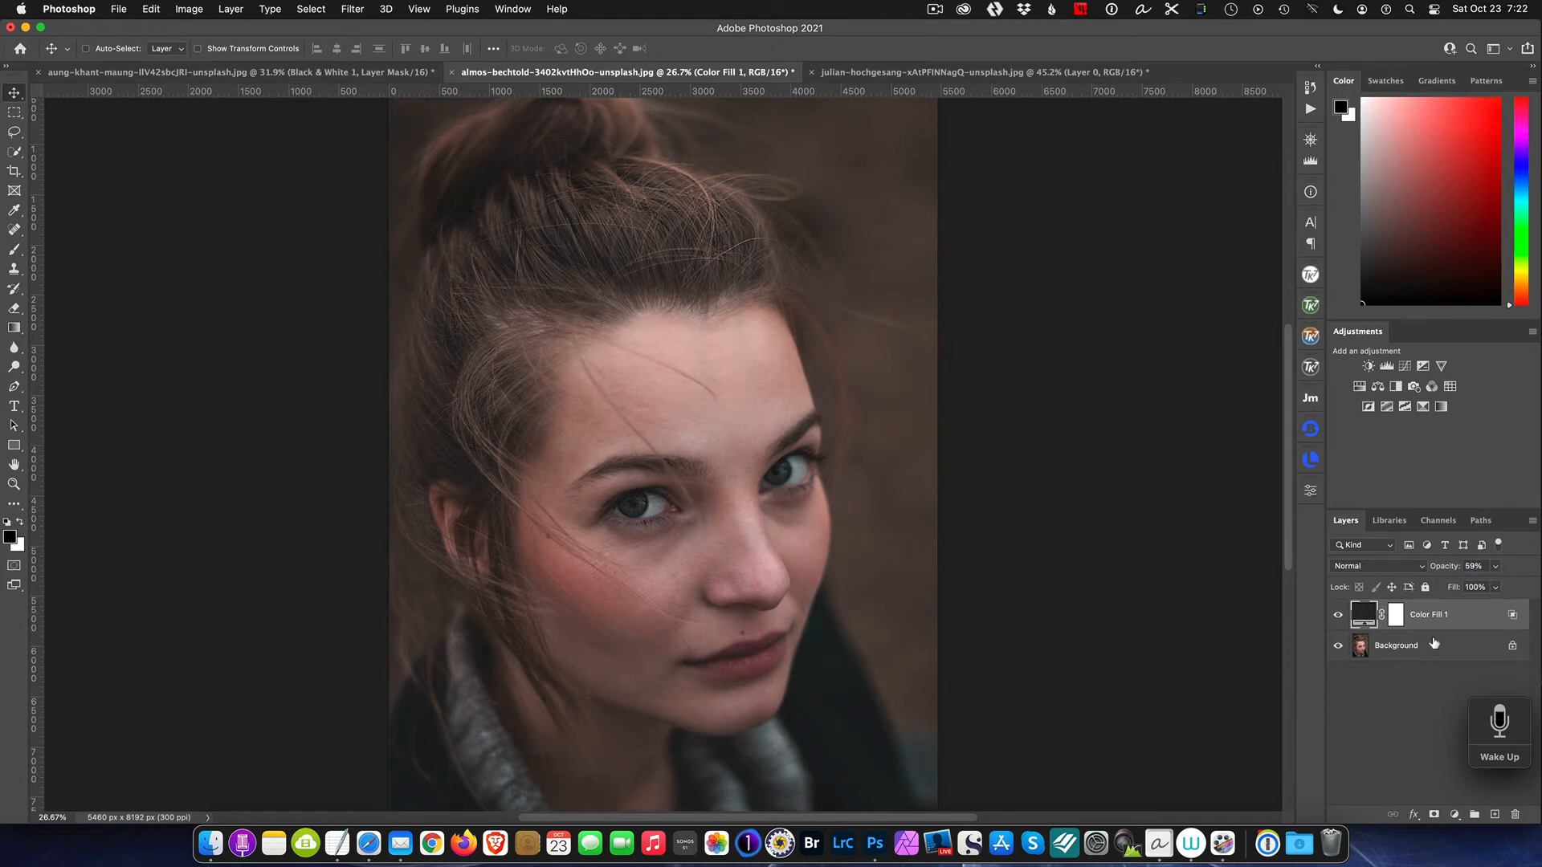
click(1337, 616)
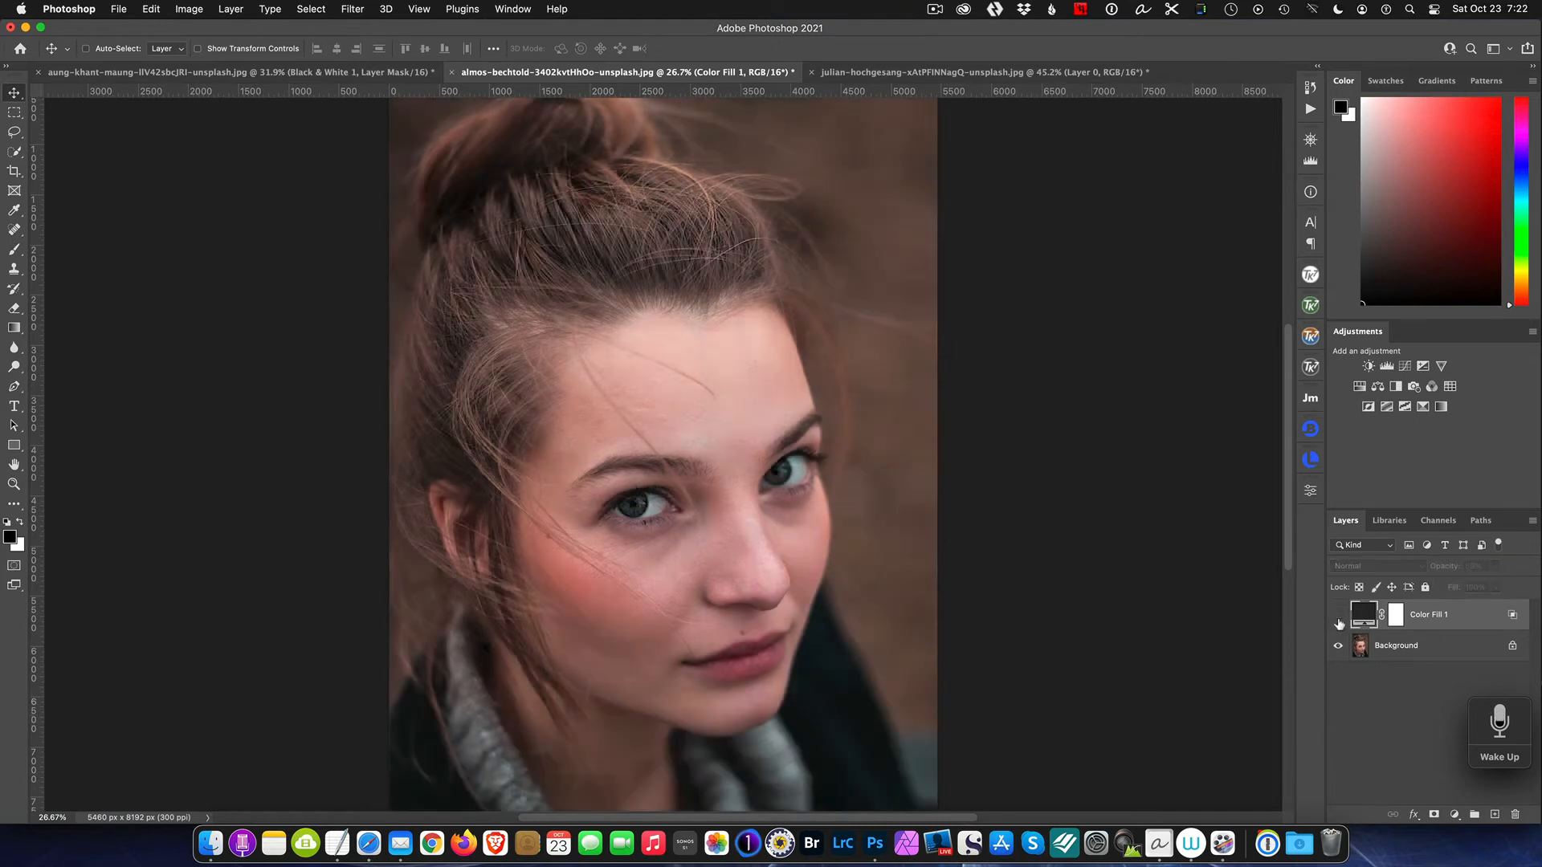
click(1338, 618)
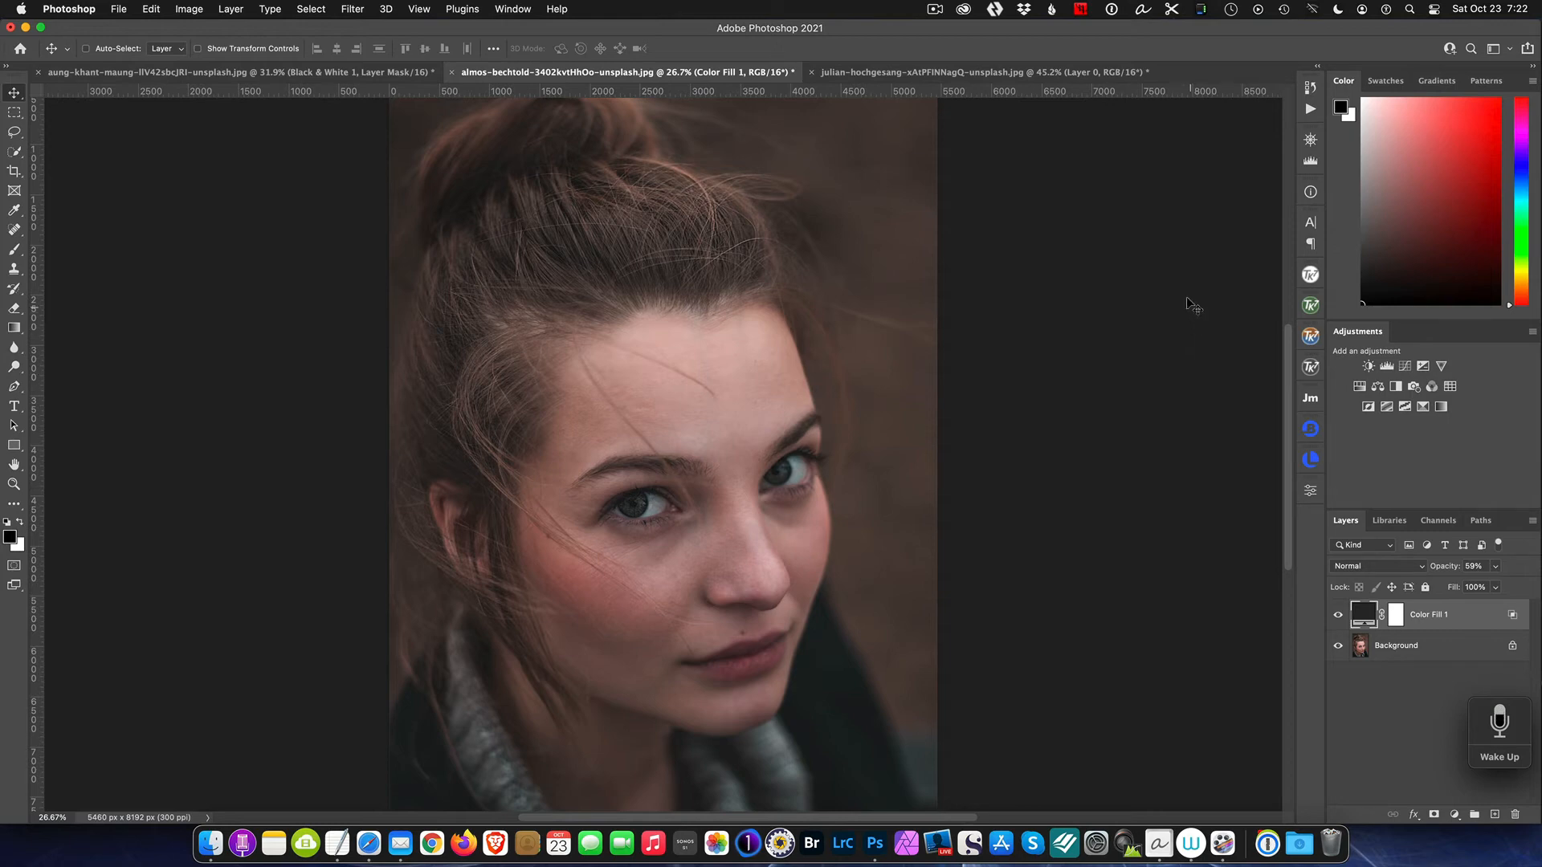
Step: Switch to the forest road photo and add a Channel Mixer adjustment layer
click(1009, 74)
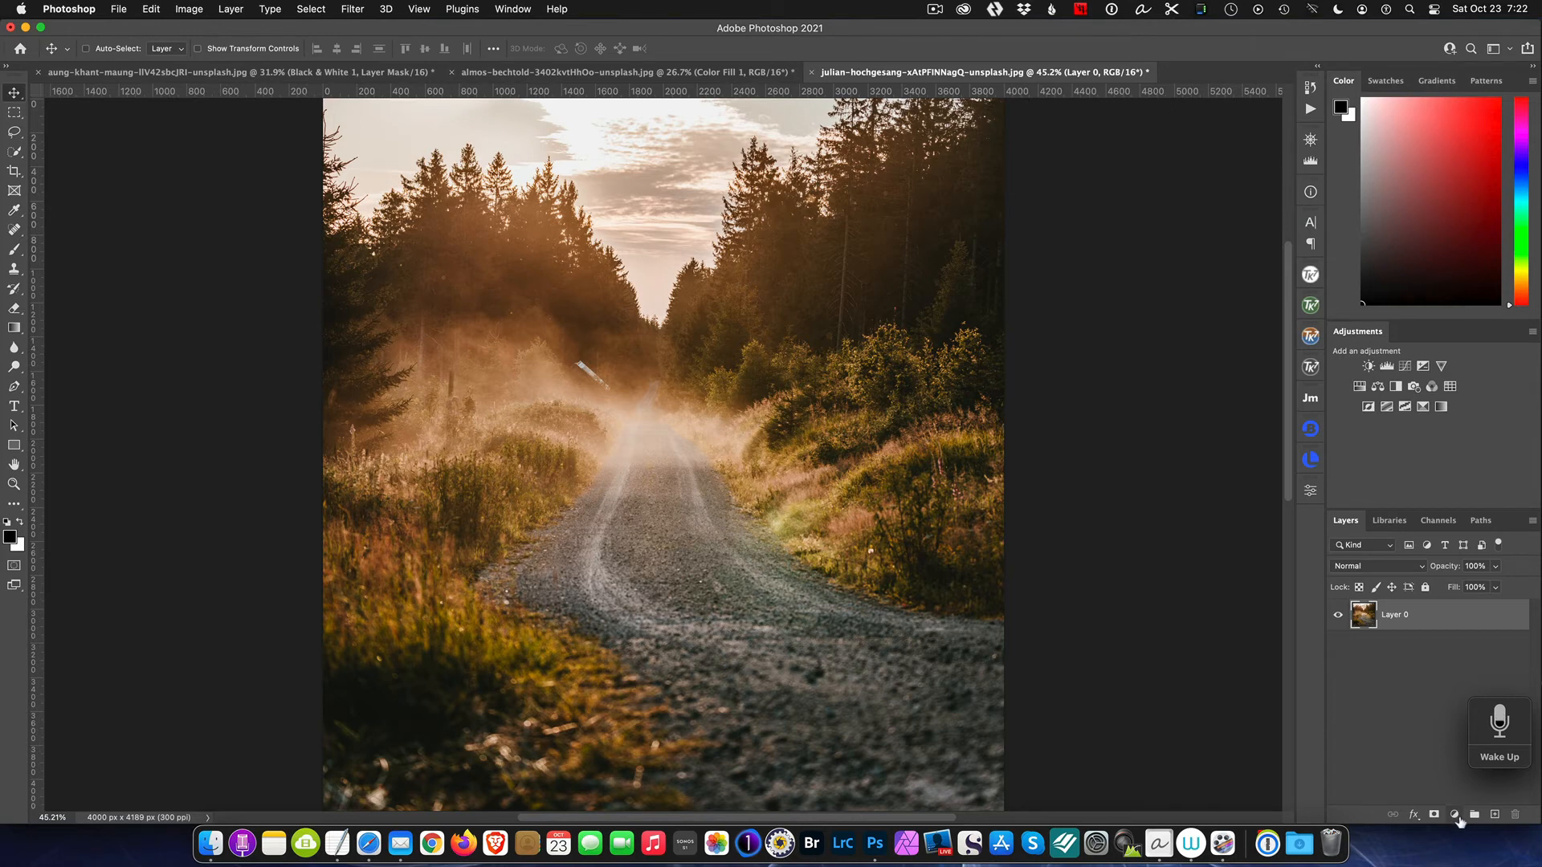
click(1454, 814)
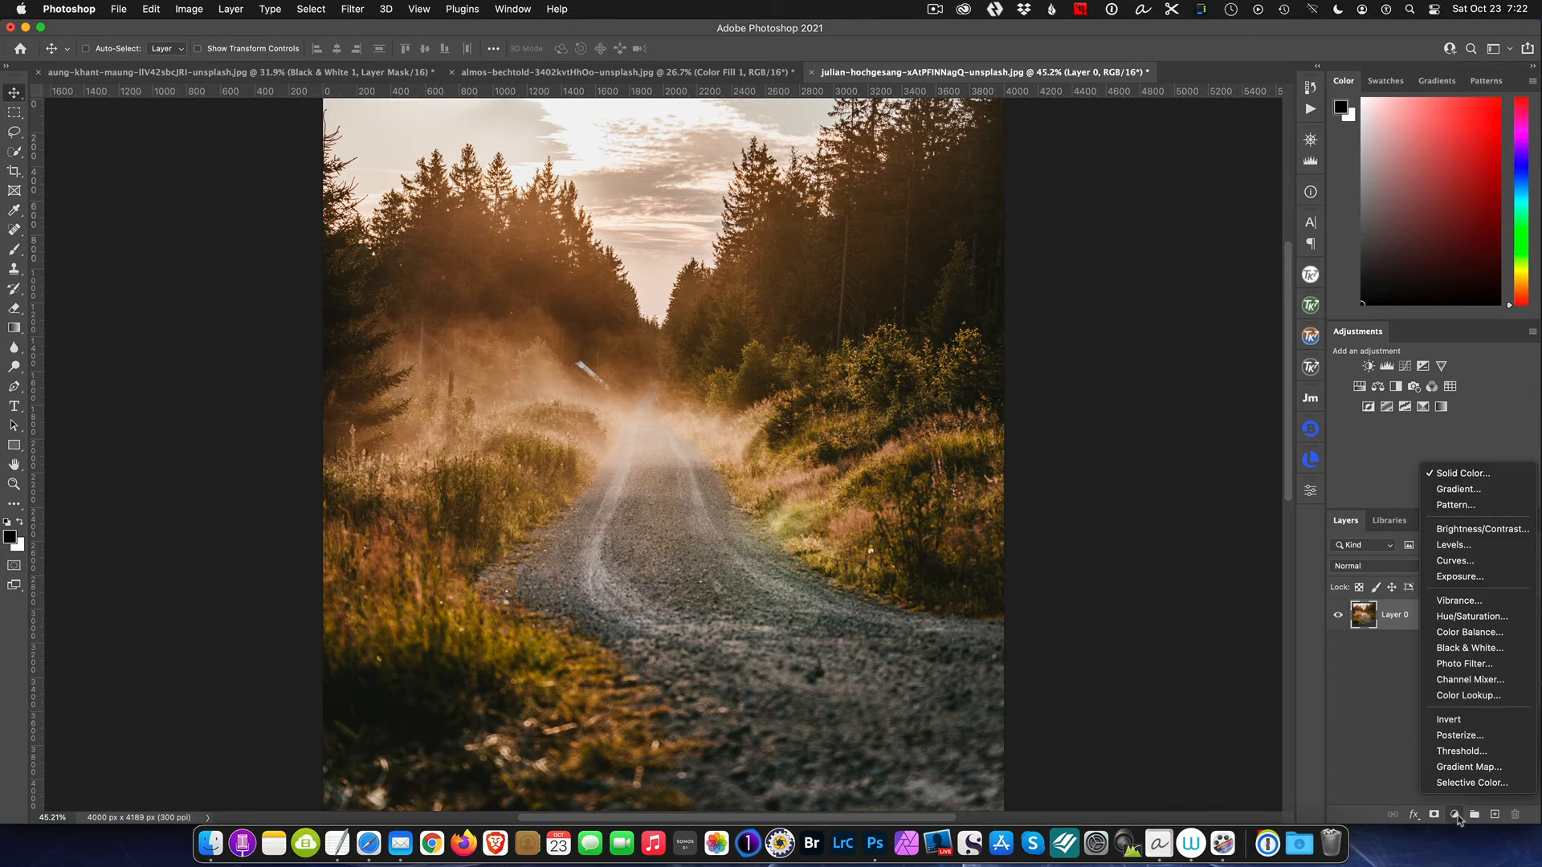
click(1503, 683)
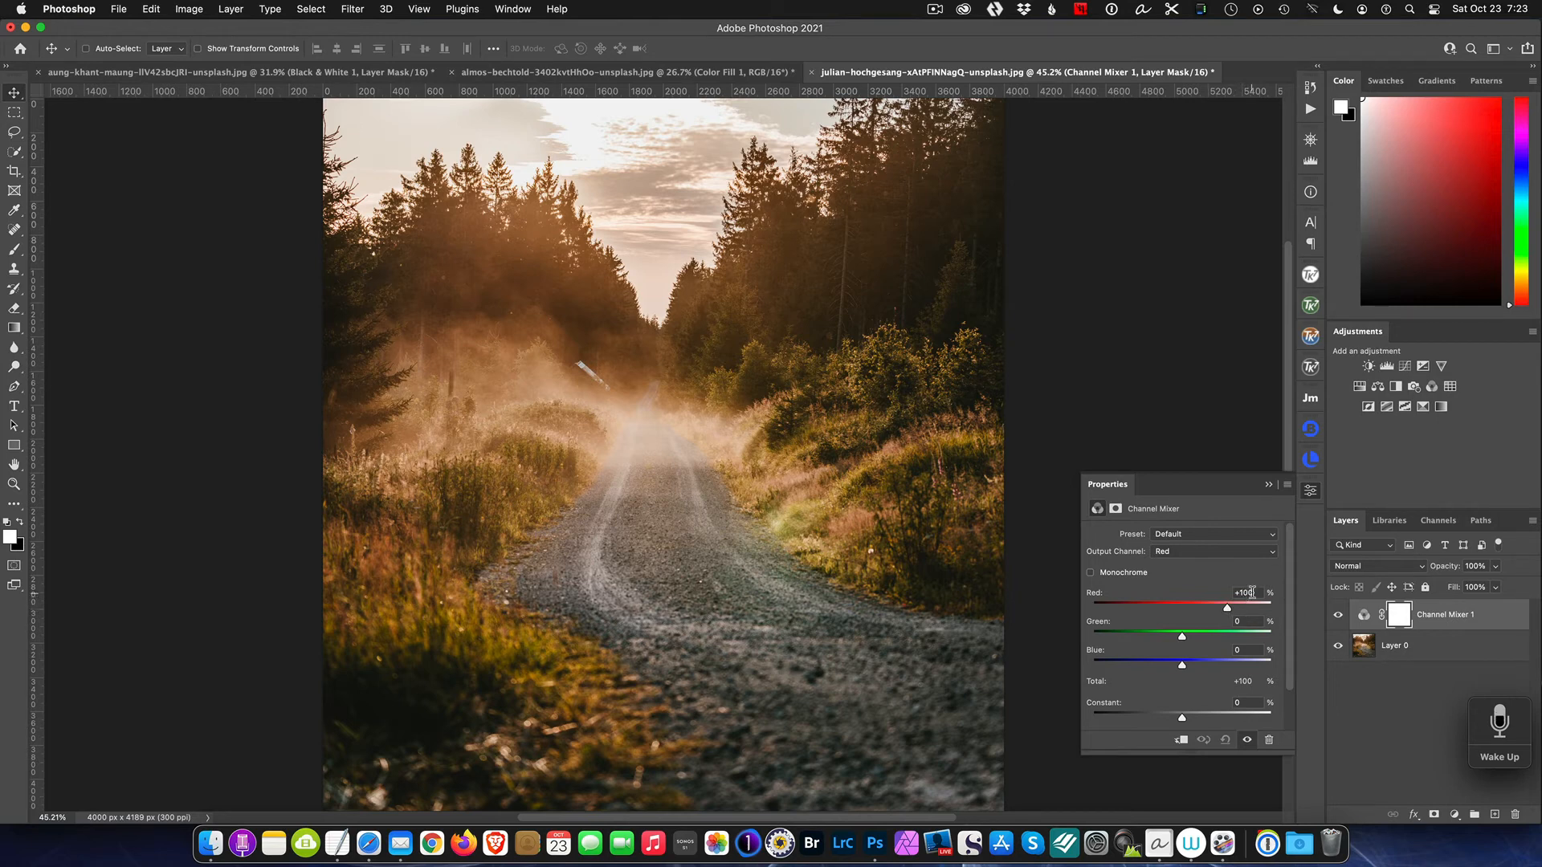
Step: For the Red output channel, set Red to 0 and Green to +200
drag(1256, 592, 1201, 594)
text(0)
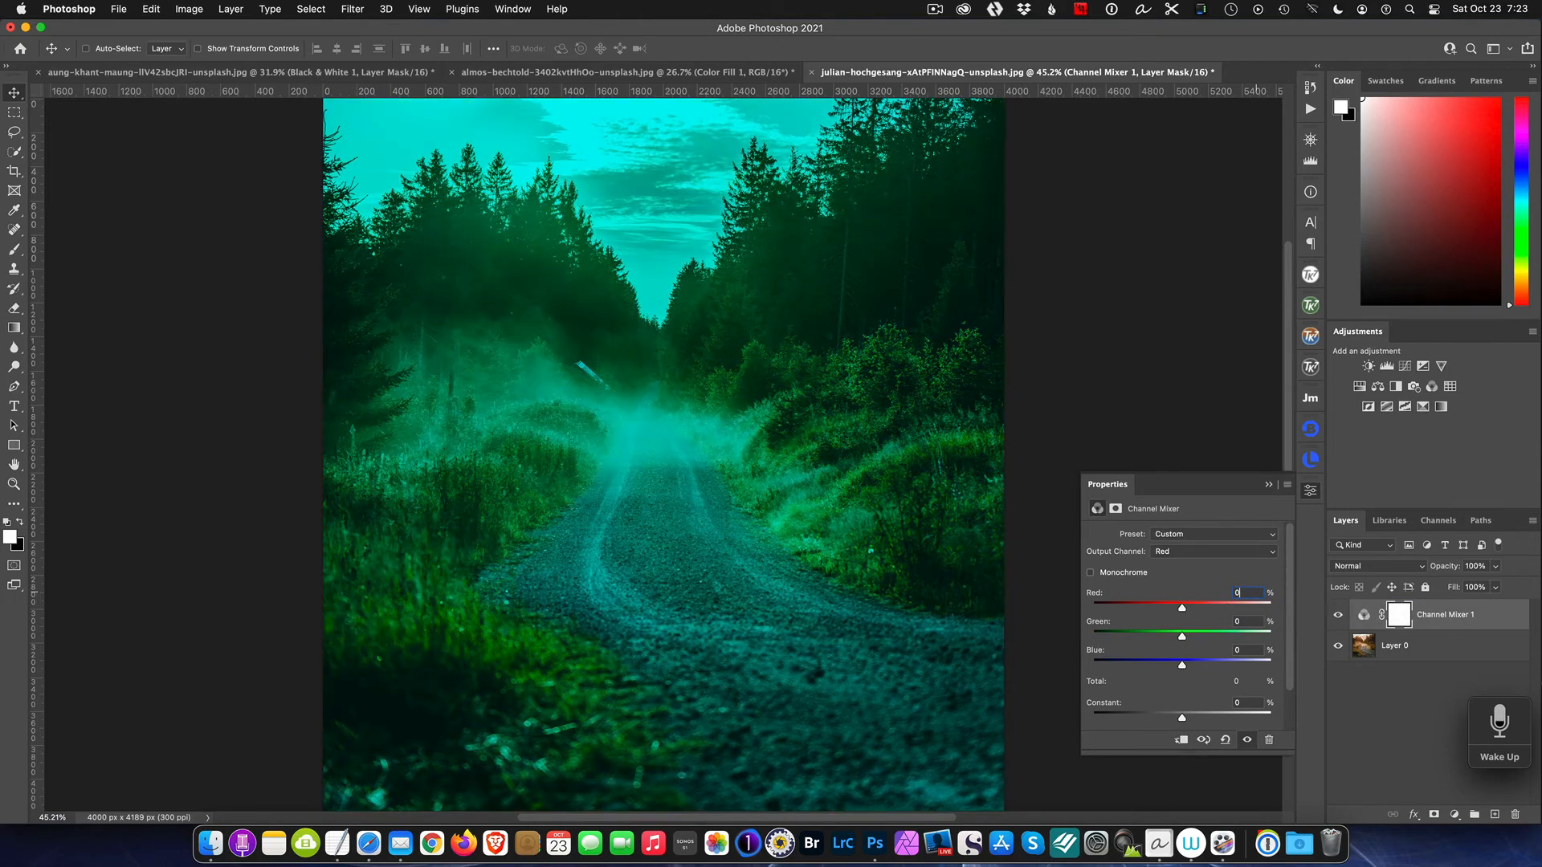
click(1241, 622)
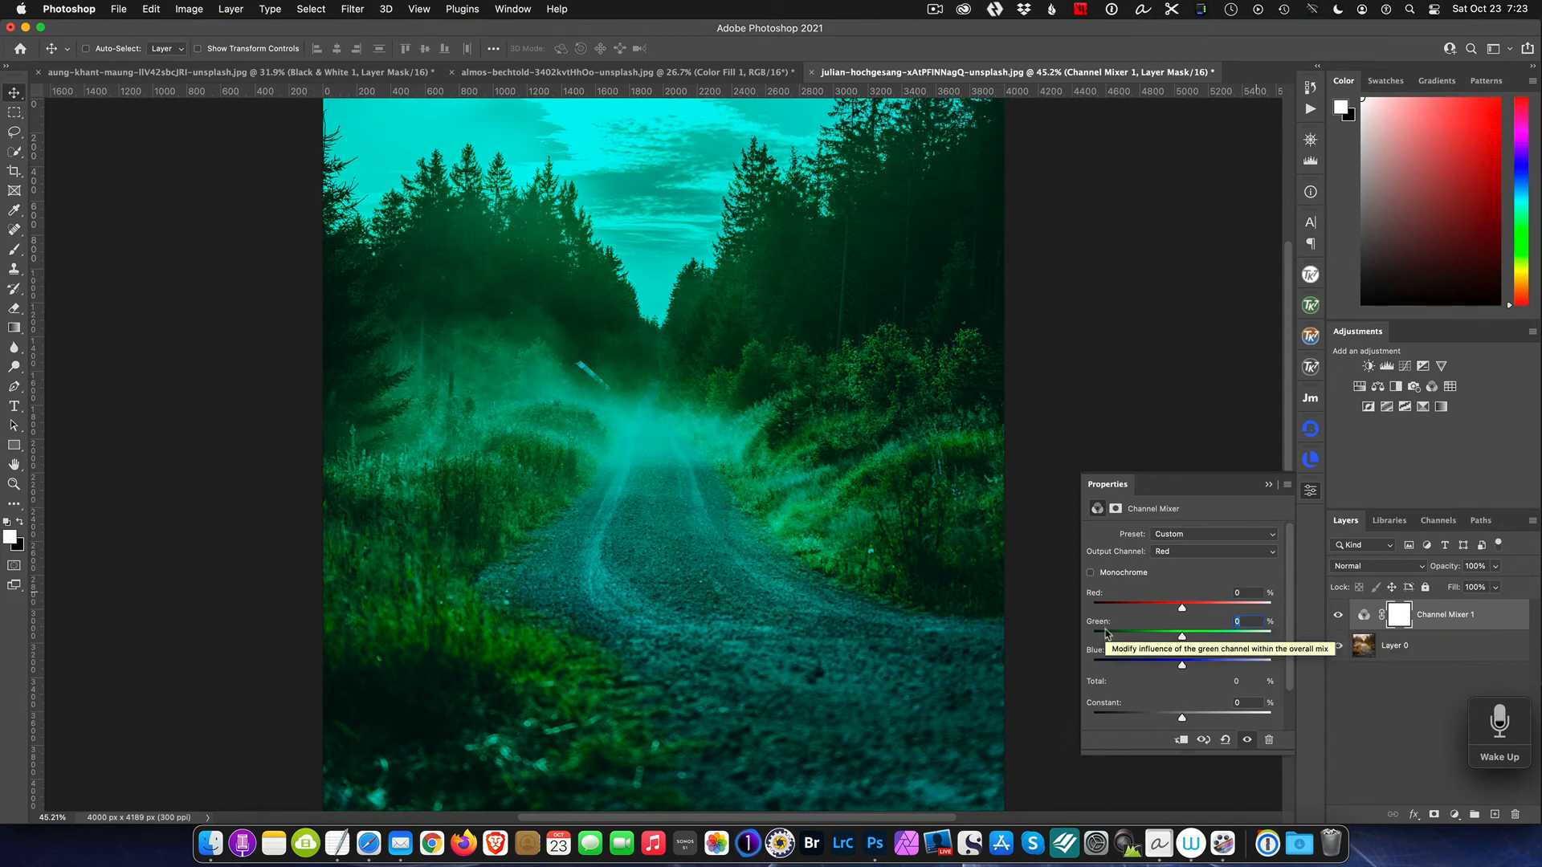
text(+200)
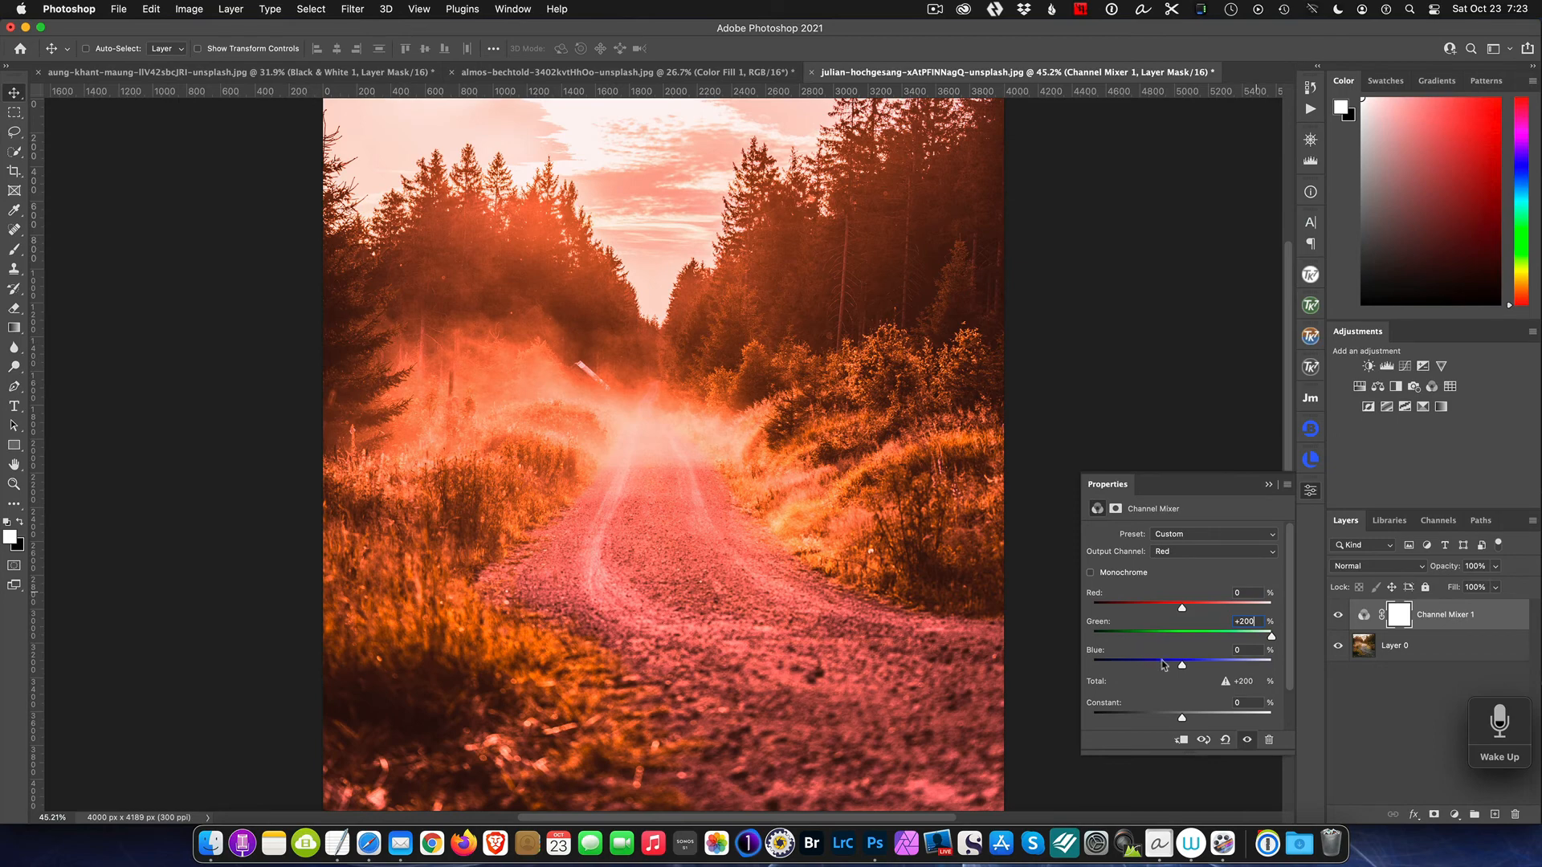
Step: Set the Red output channel's Blue value to -100 and close the Channel Mixer properties
click(1246, 652)
text(-100)
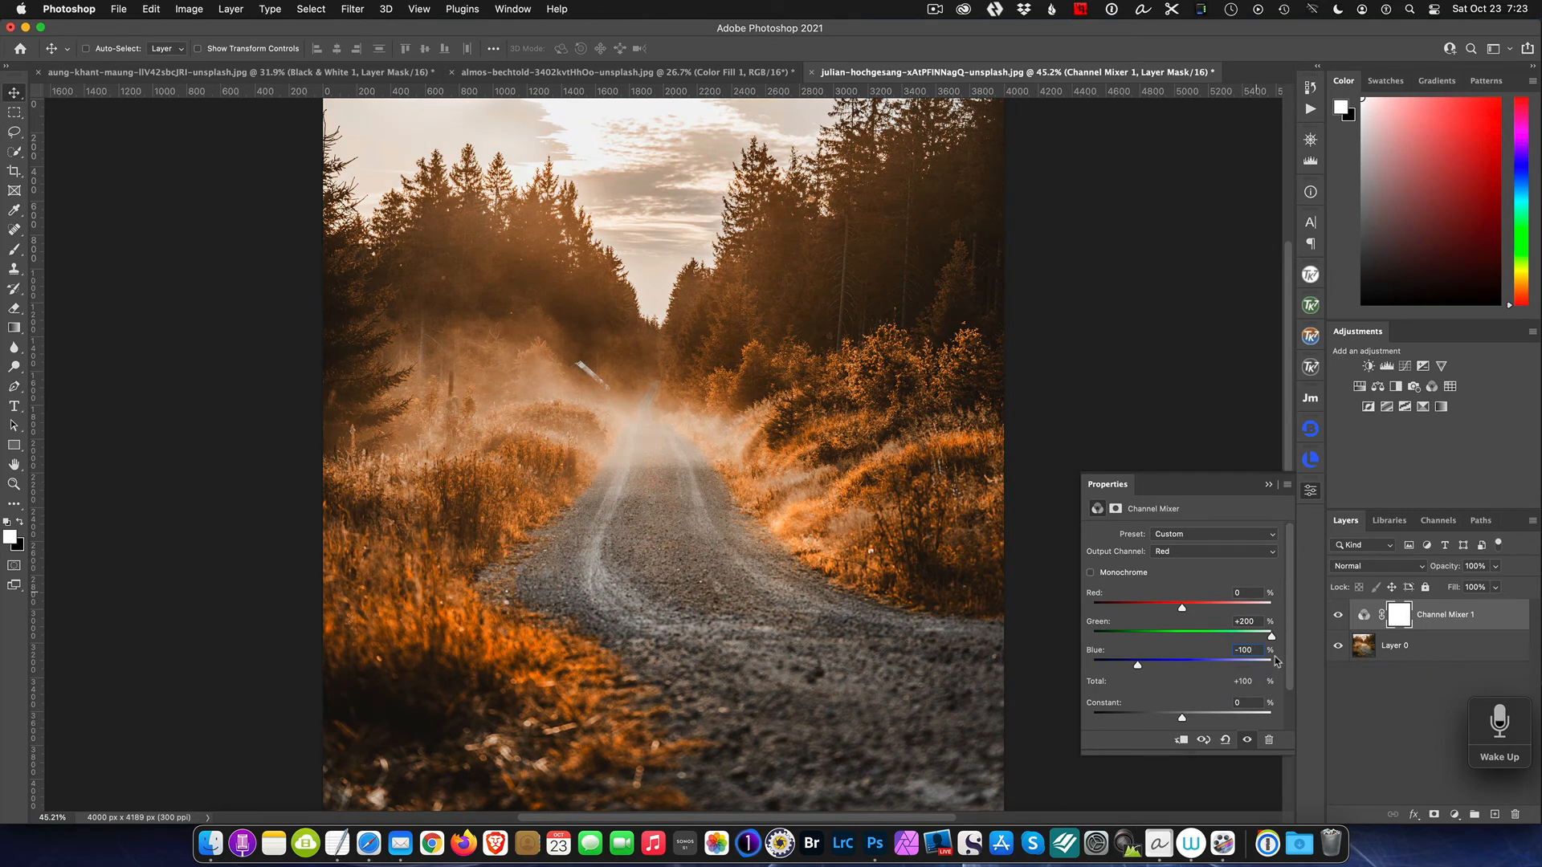
click(1270, 487)
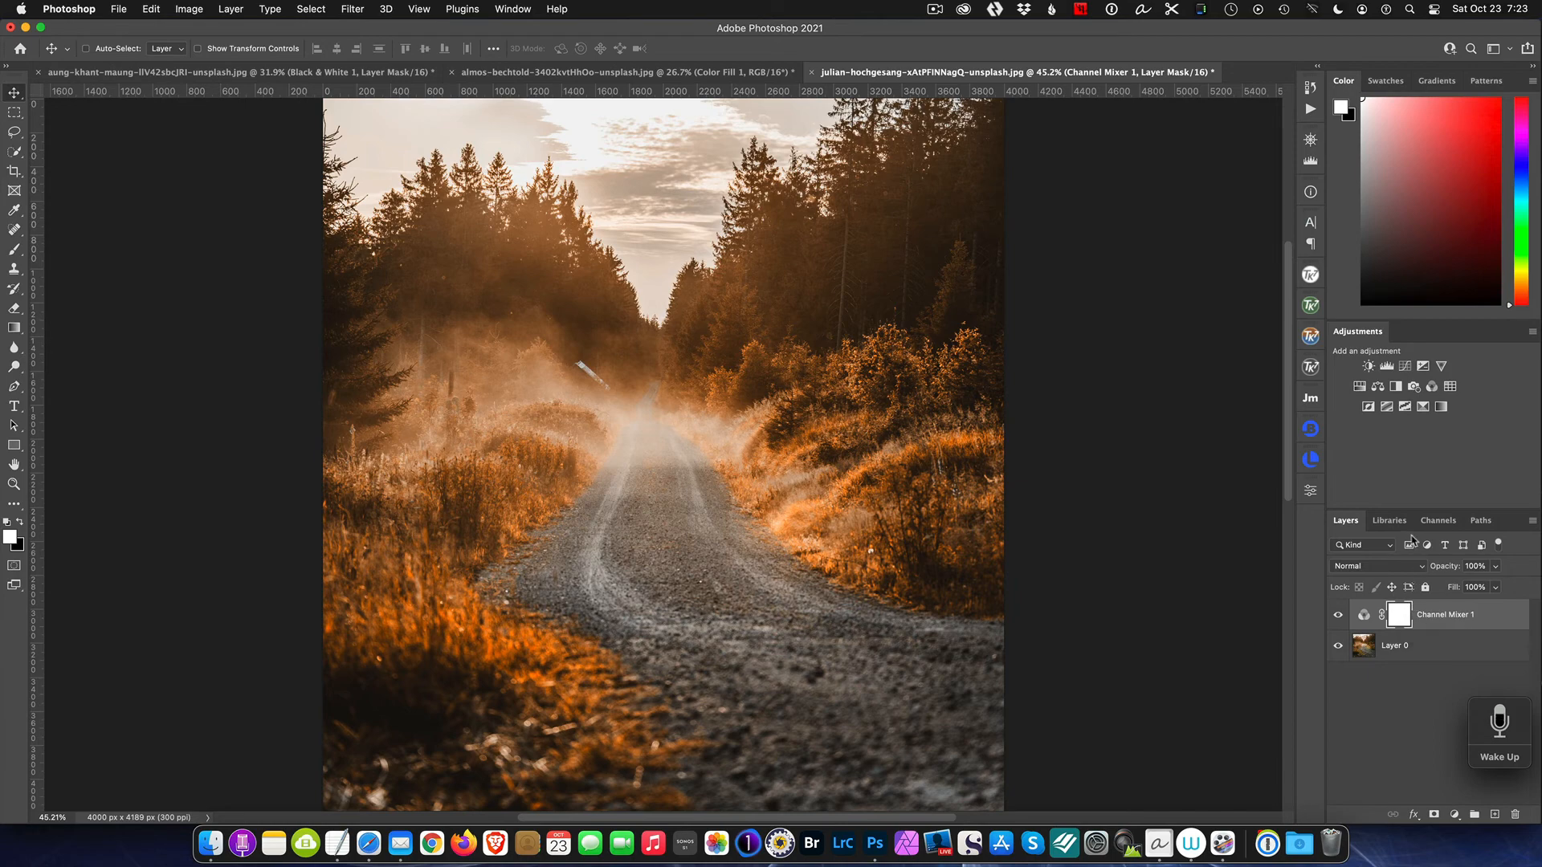
Step: Change the Channel Mixer layer's blend mode to Lighten
click(1417, 568)
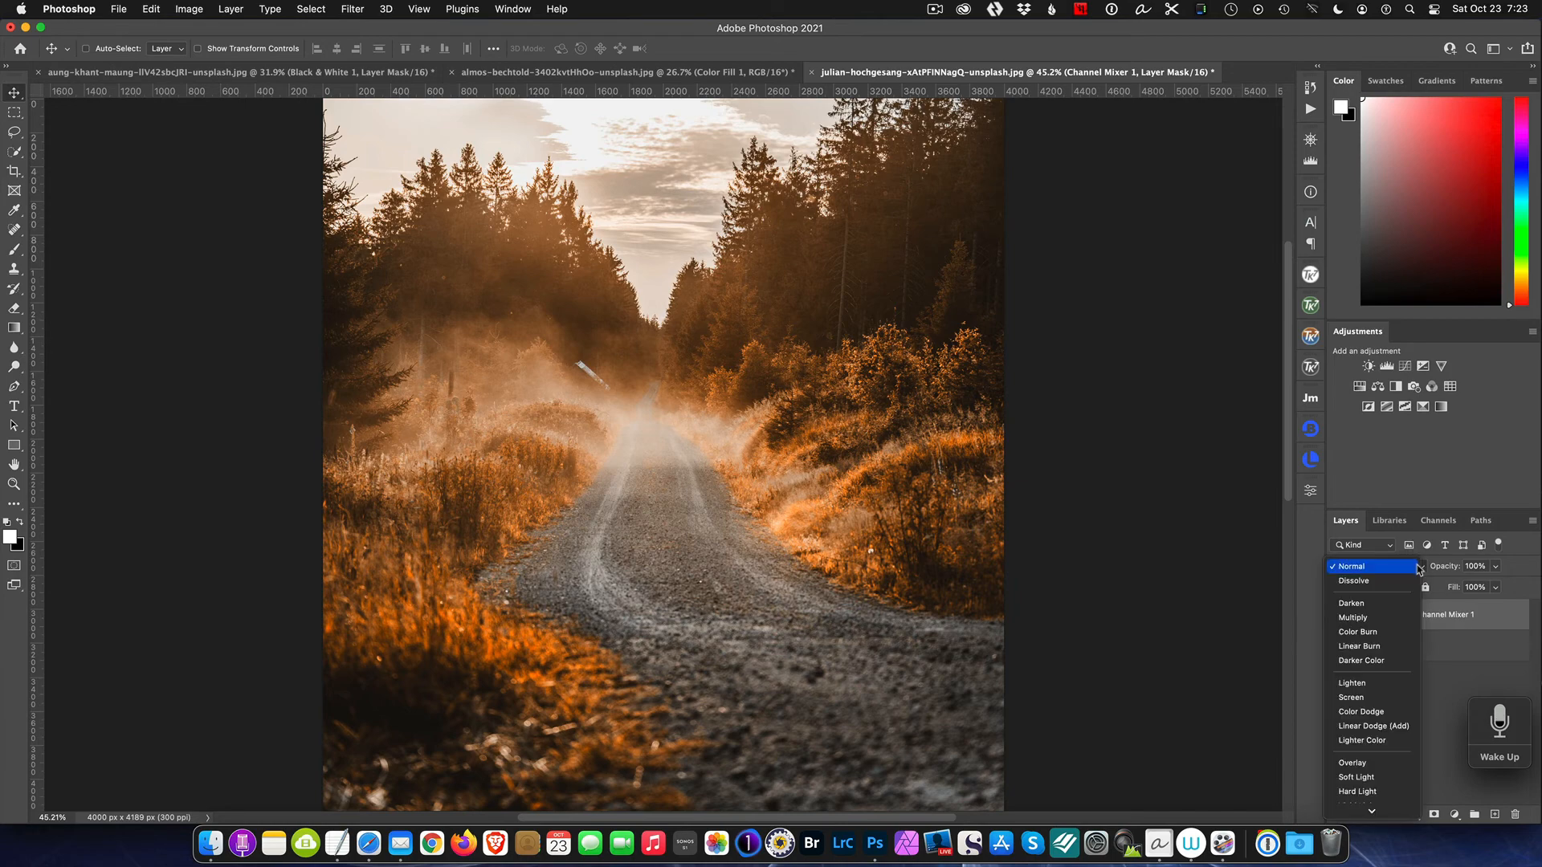
click(1352, 683)
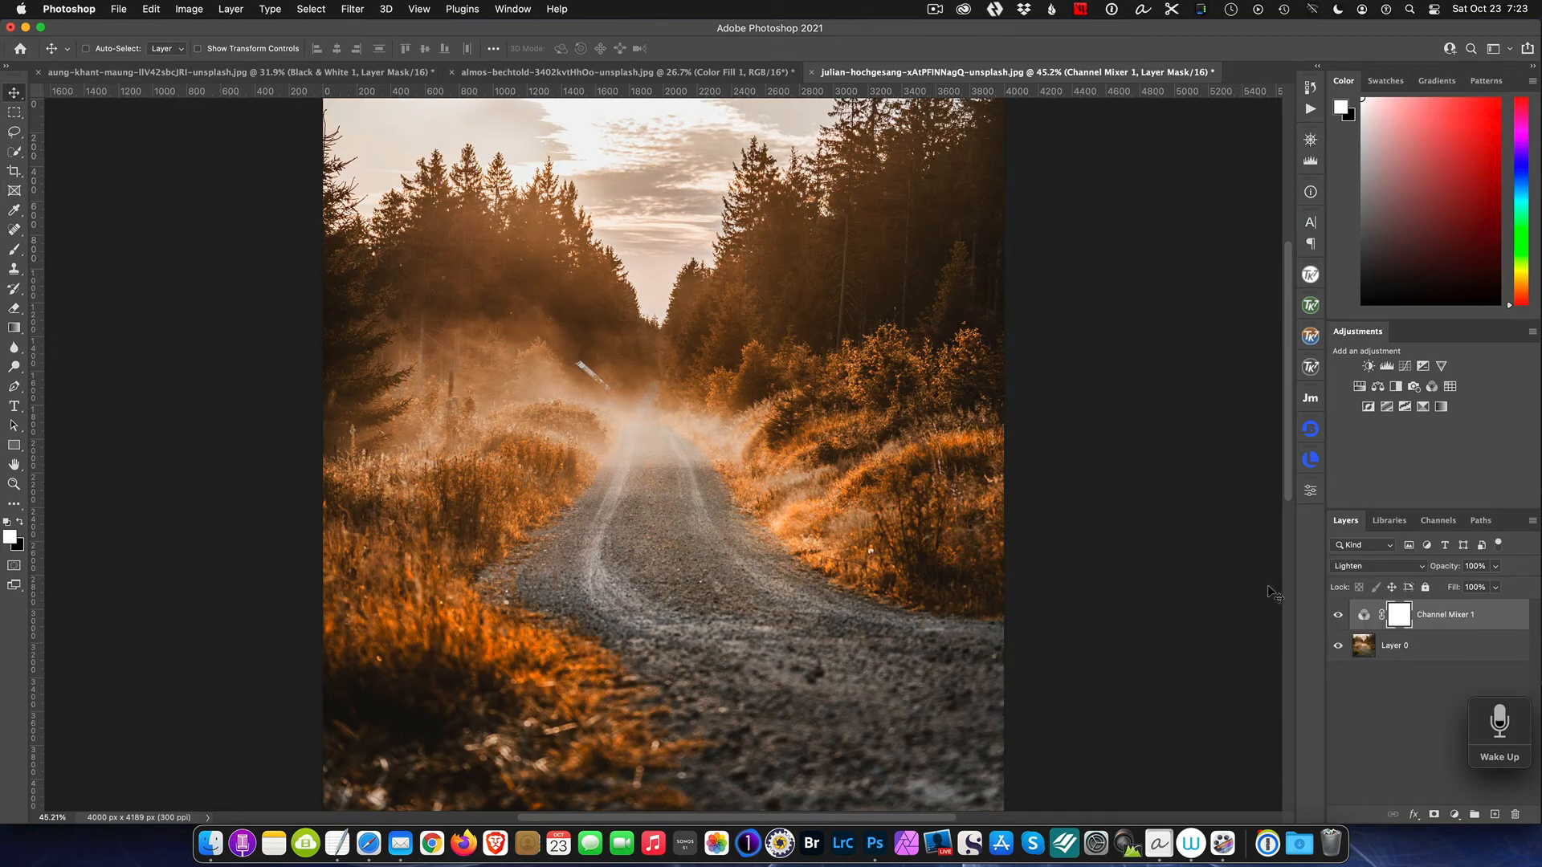
Step: Toggle the Channel Mixer layer's visibility off and on to compare the photo with and without it
click(1336, 616)
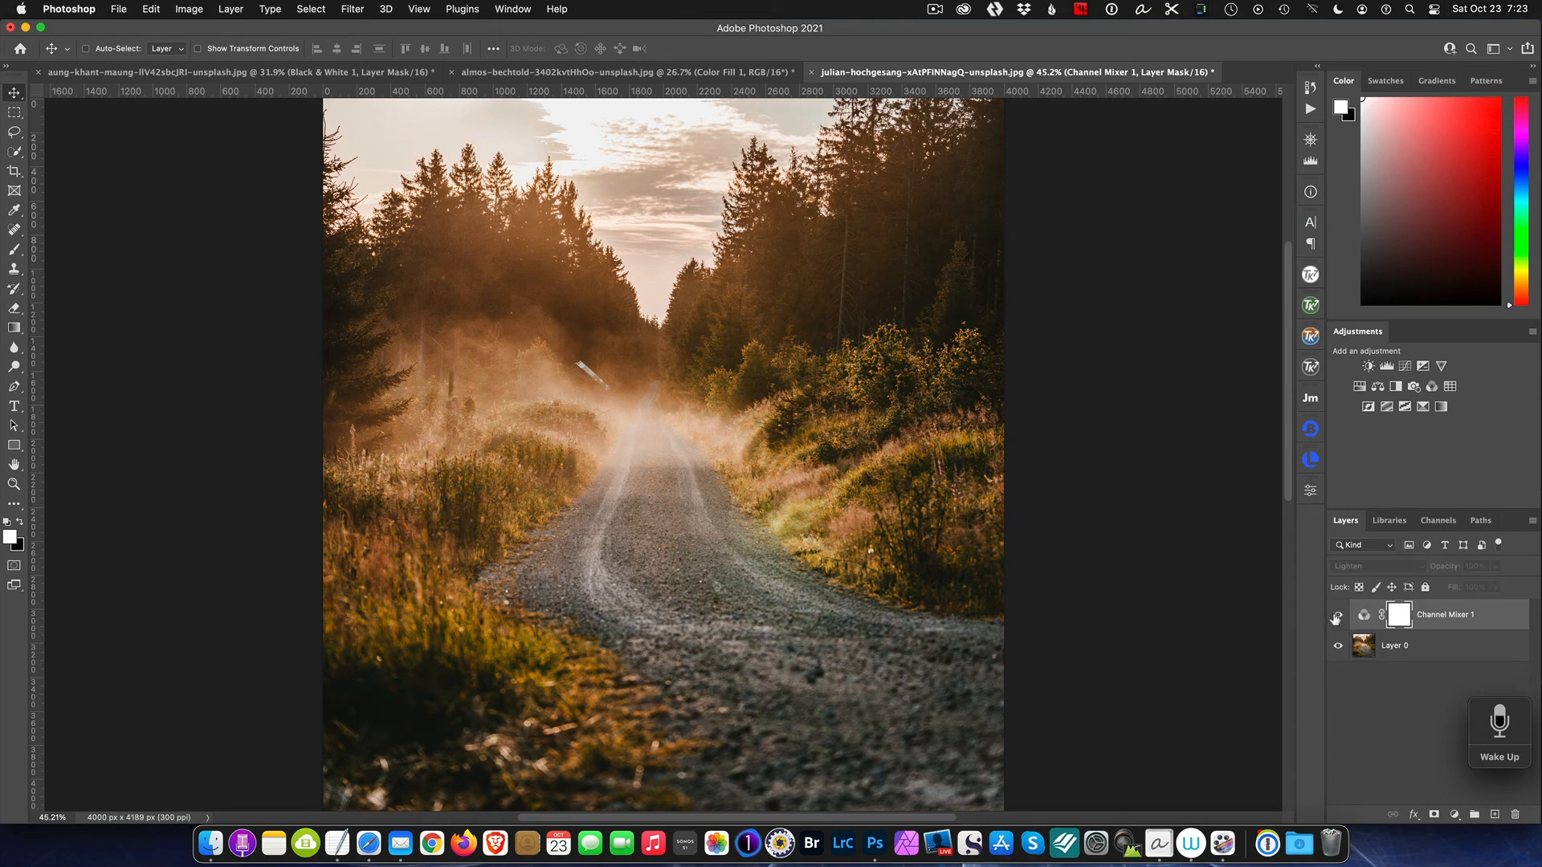
click(1336, 617)
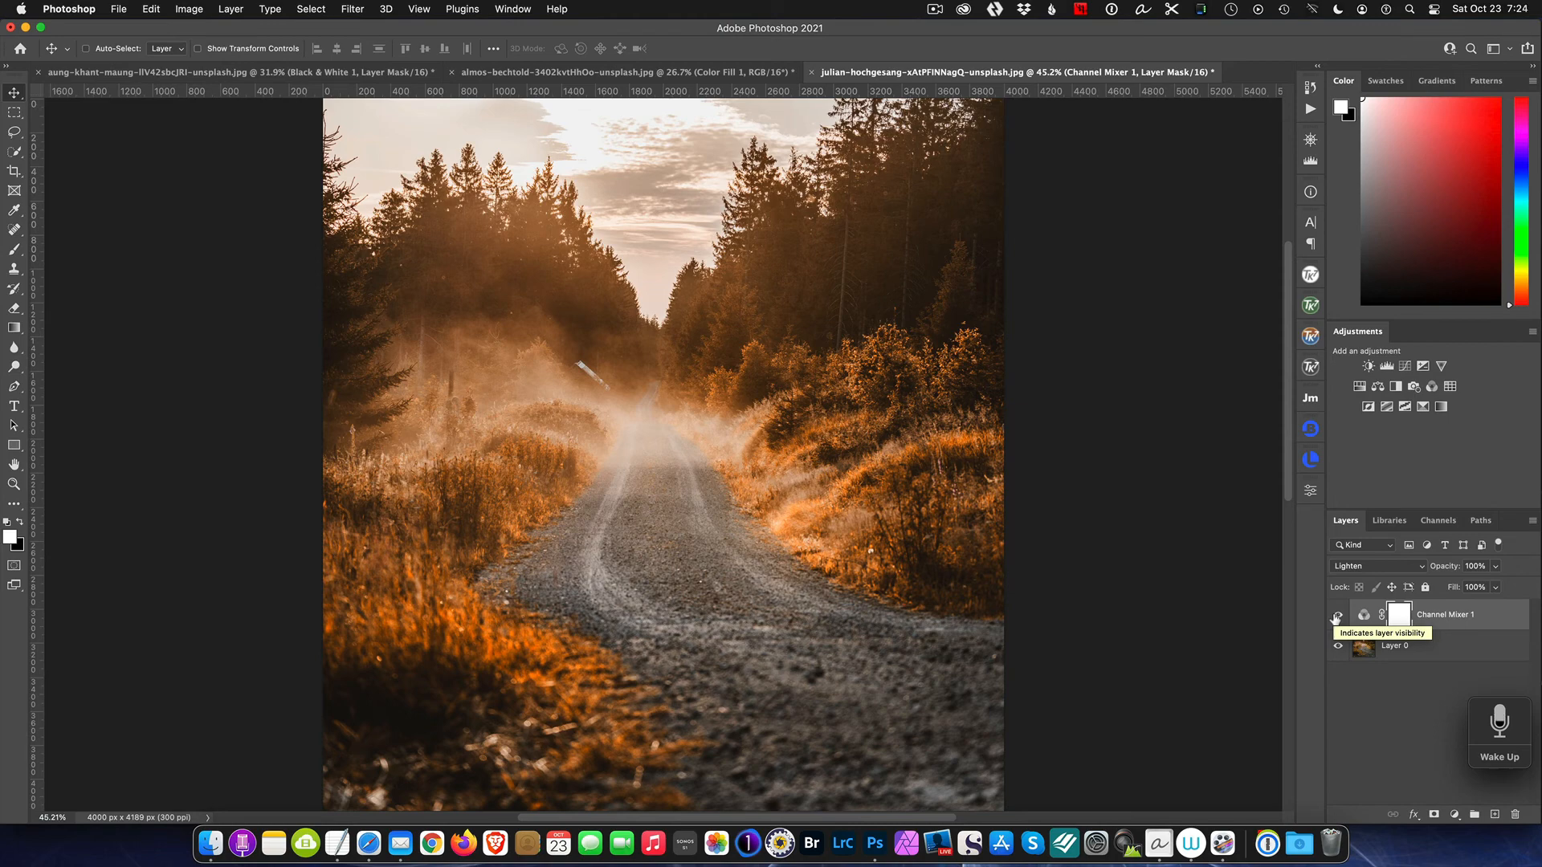
click(1336, 618)
click(1336, 618)
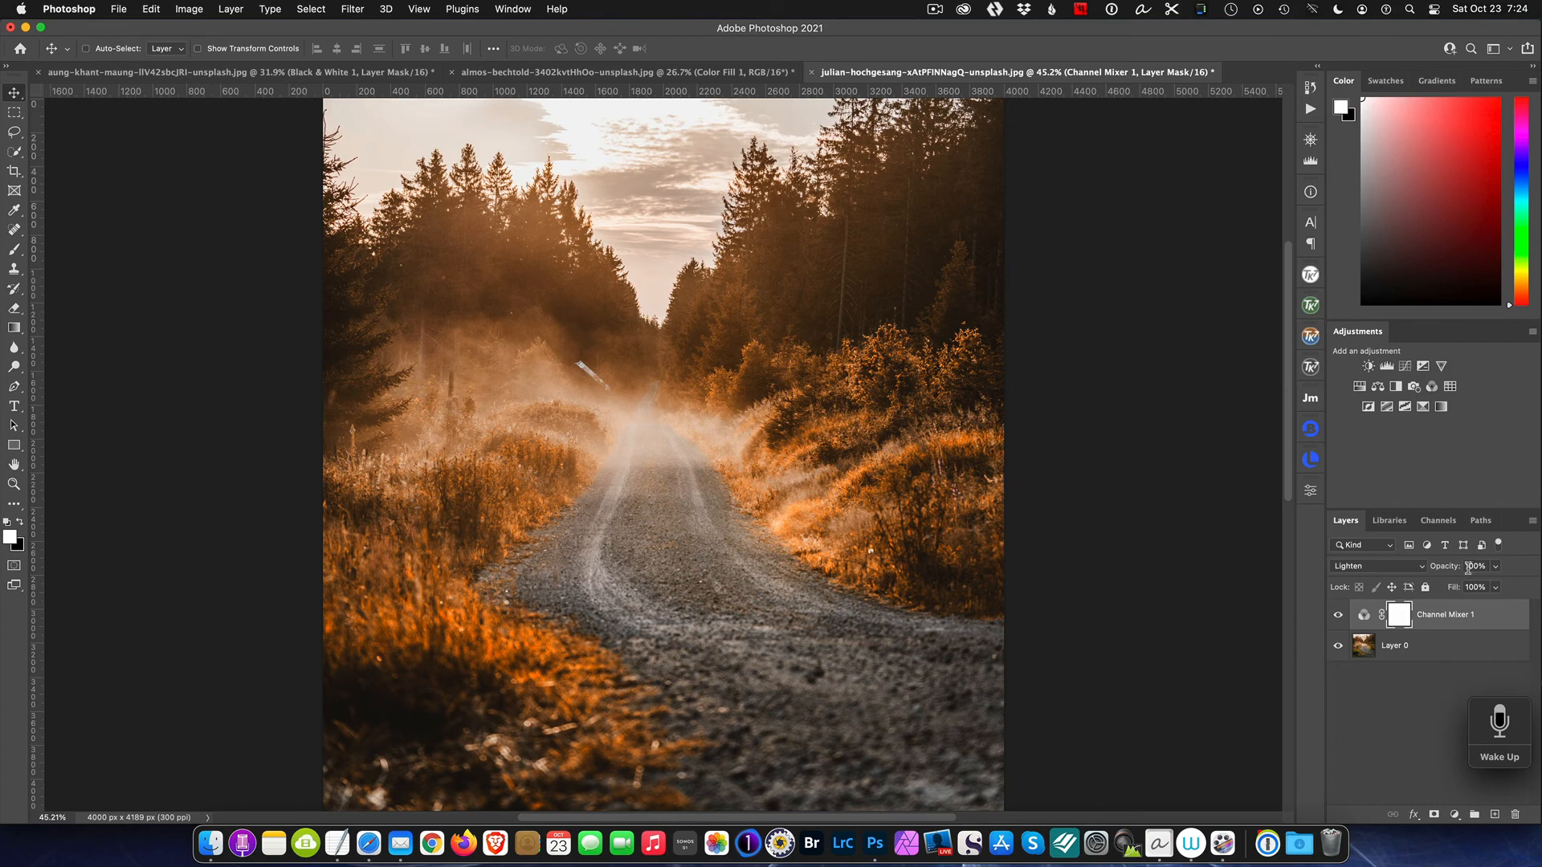
Step: Lower the Channel Mixer layer's opacity to 54% and toggle its visibility to compare the result
drag(1458, 573, 1427, 572)
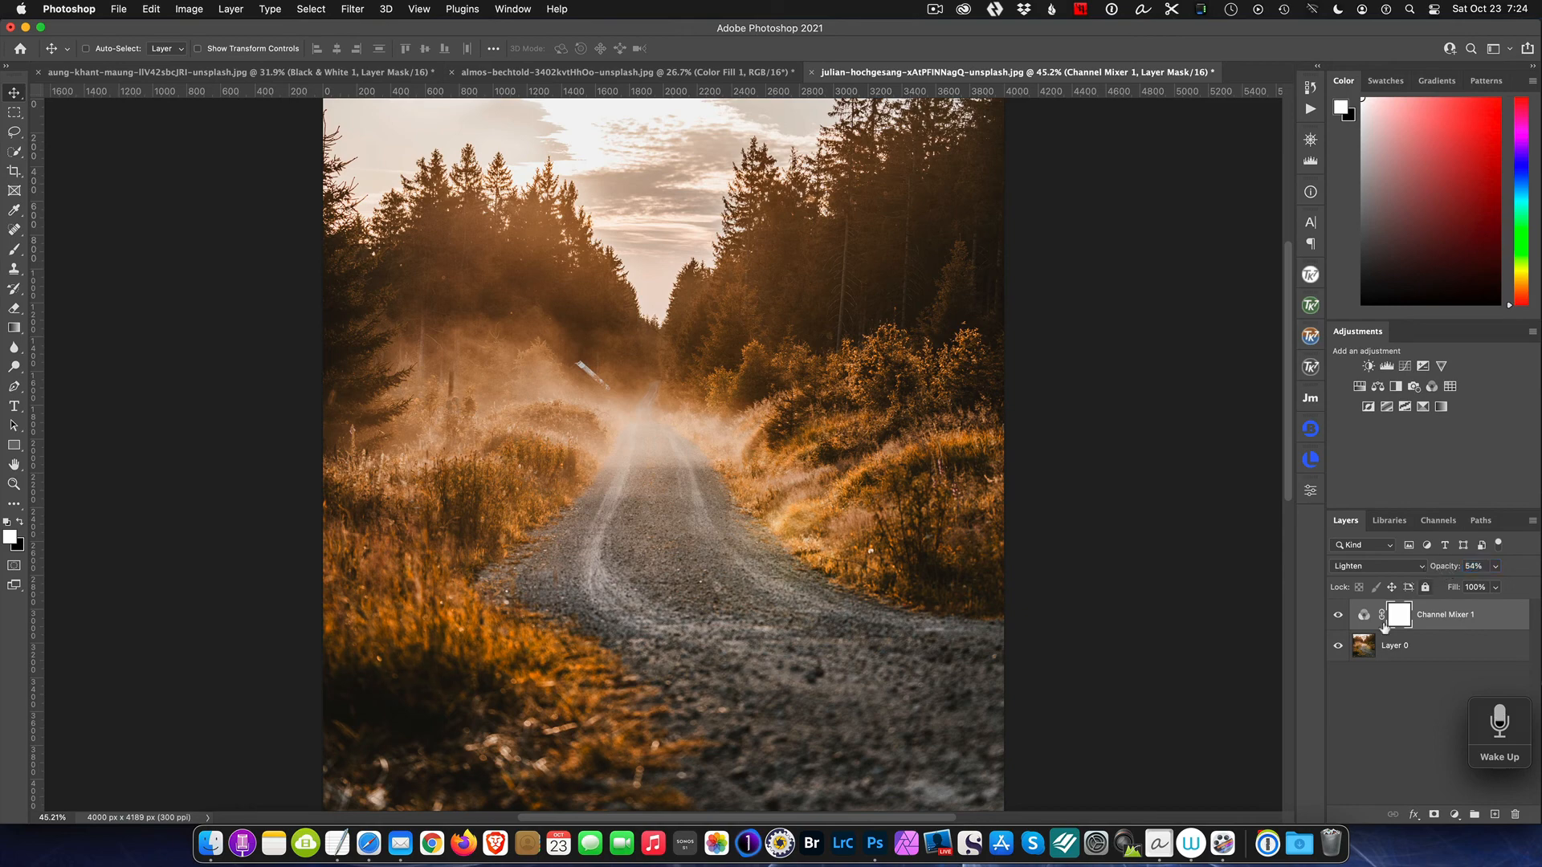
click(1337, 615)
click(1338, 615)
click(931, 9)
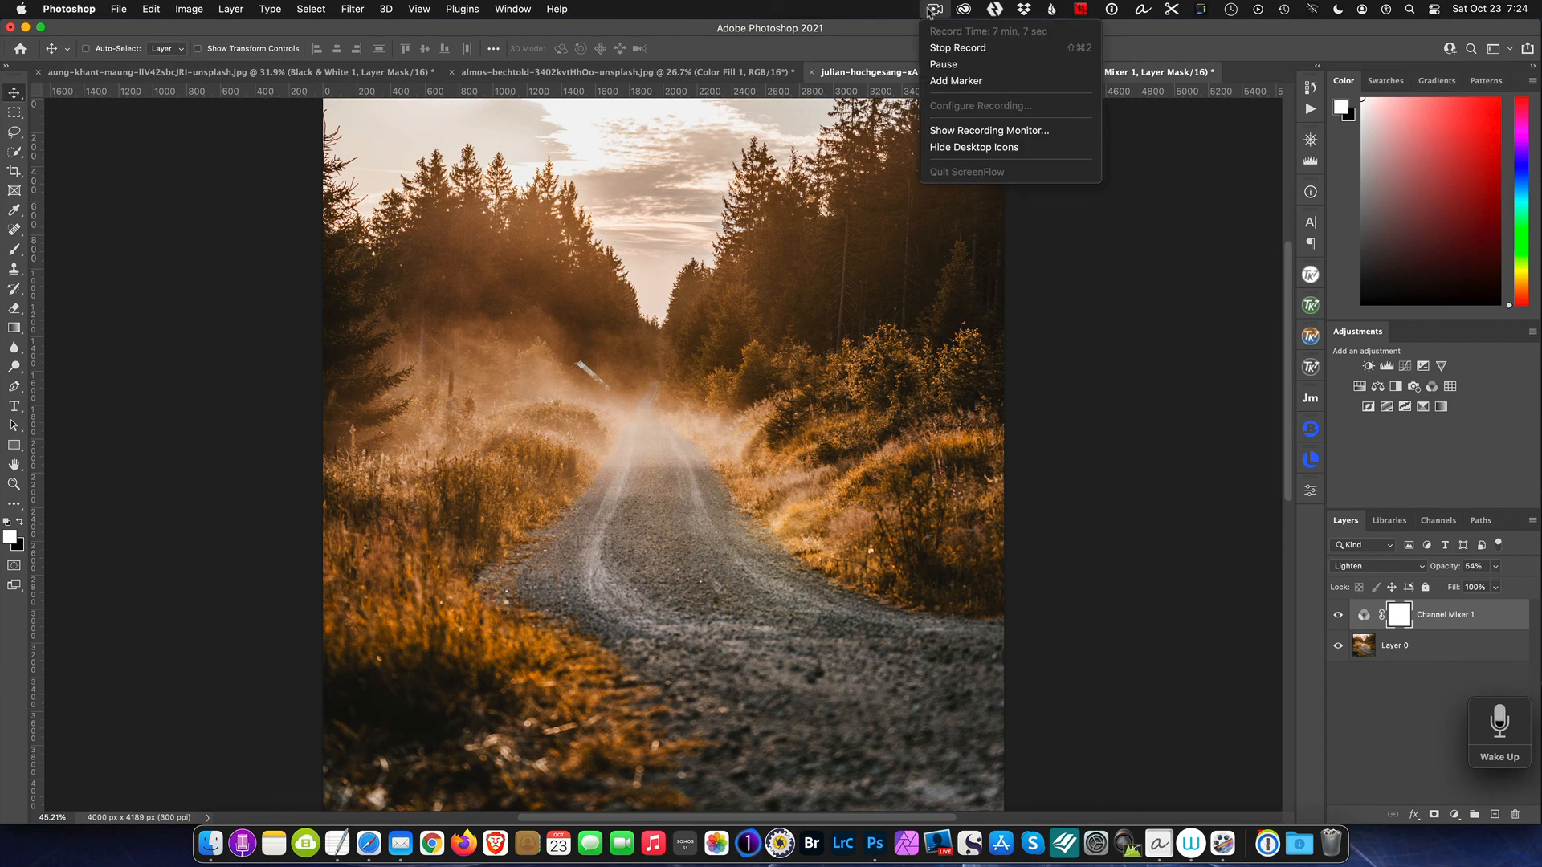
click(957, 48)
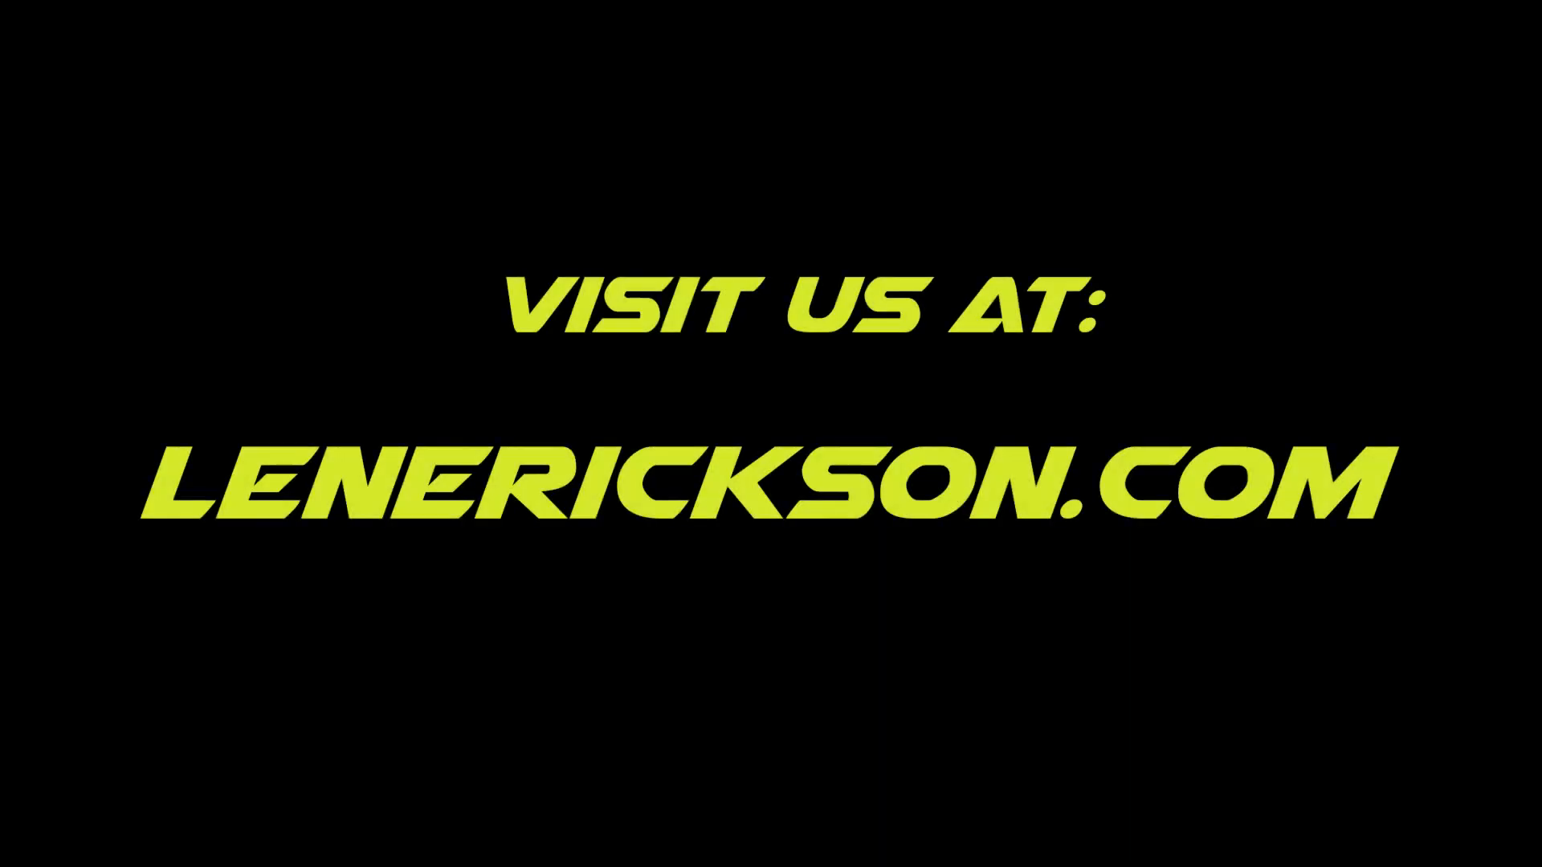